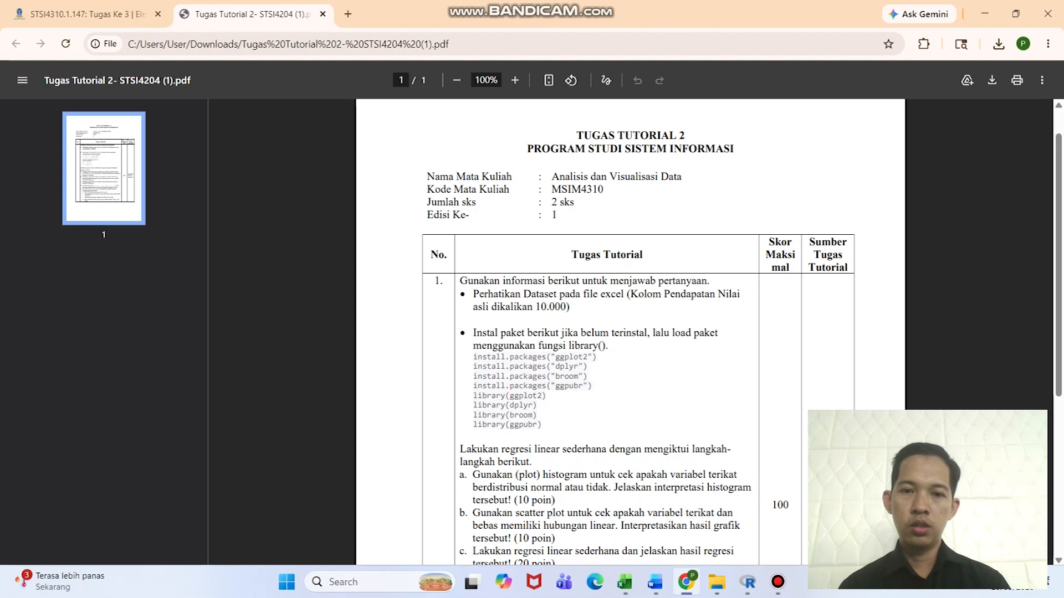
# - Read the assignment's opening instructions about the Excel dataset, the pendapatan scaling, and the R packages to install and load
pyautogui.moveTo(459, 281); pyautogui.dragTo(632, 281)
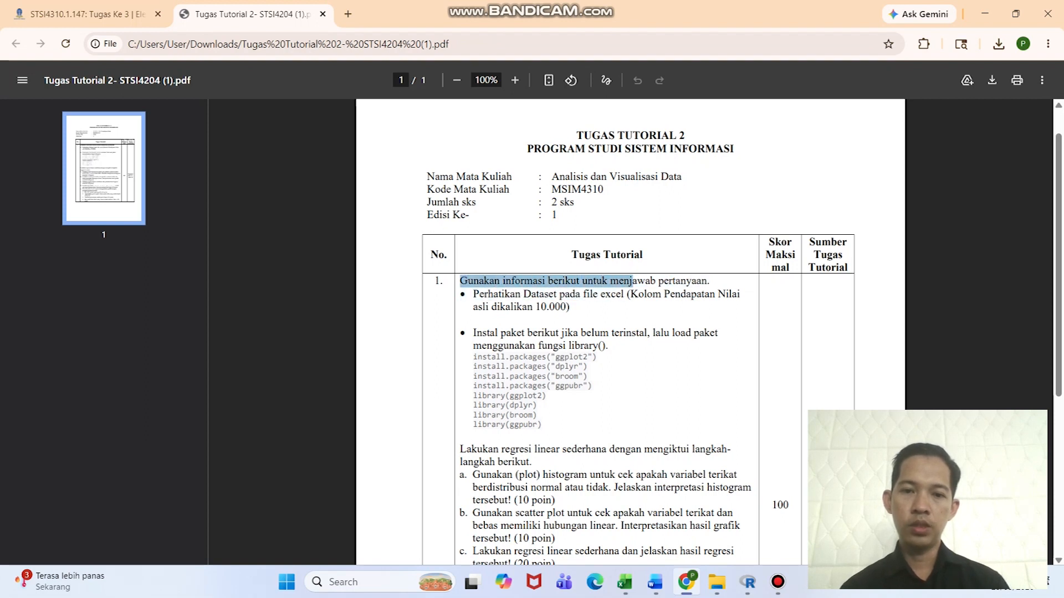
pyautogui.moveTo(522, 308); pyautogui.dragTo(631, 294)
pyautogui.click(599, 294)
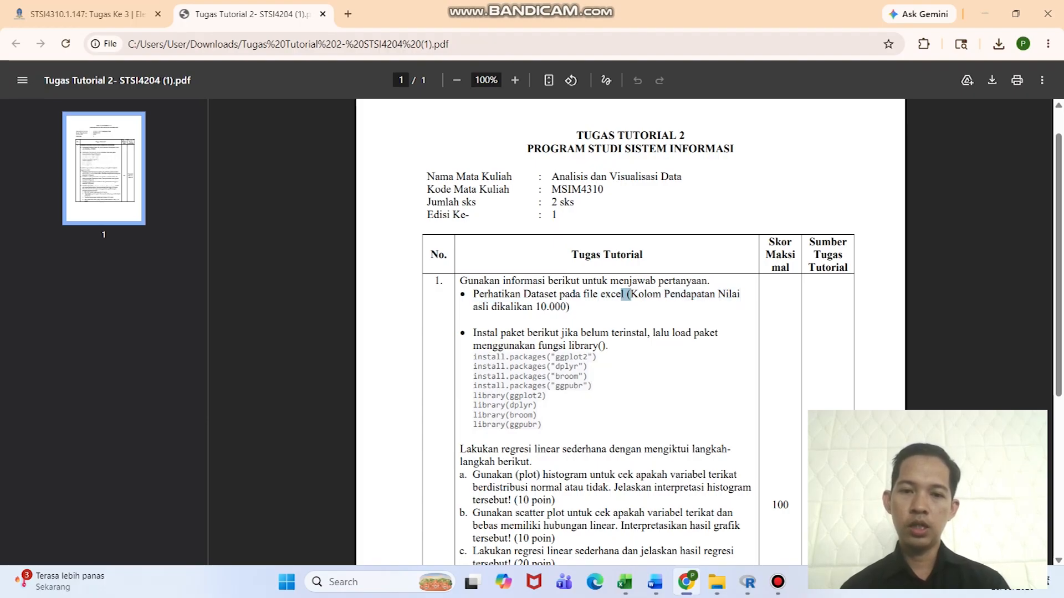
pyautogui.moveTo(485, 308); pyautogui.dragTo(562, 308)
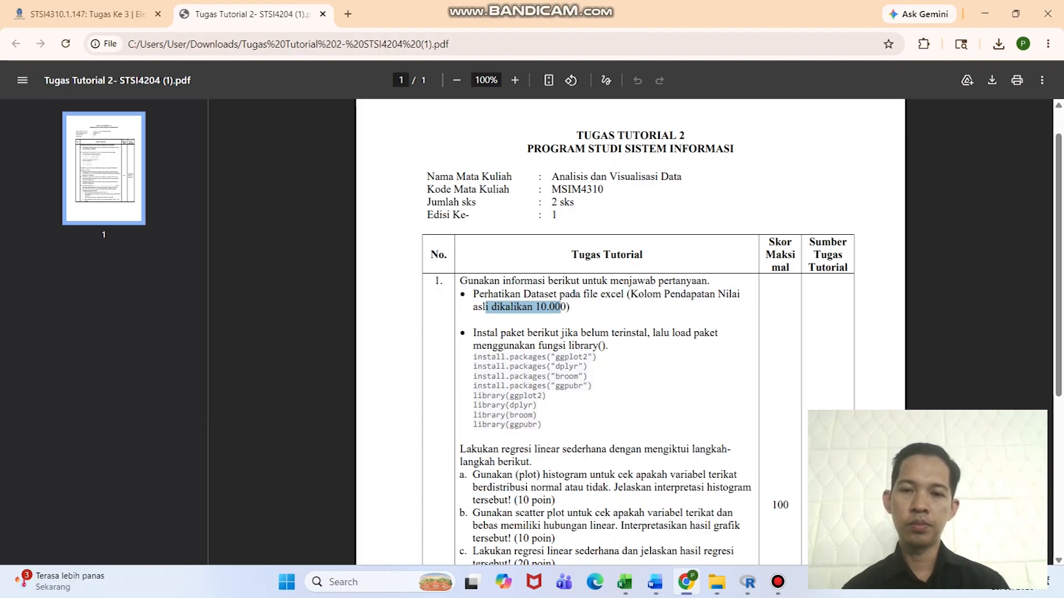
pyautogui.click(574, 295)
pyautogui.moveTo(482, 332); pyautogui.dragTo(537, 415)
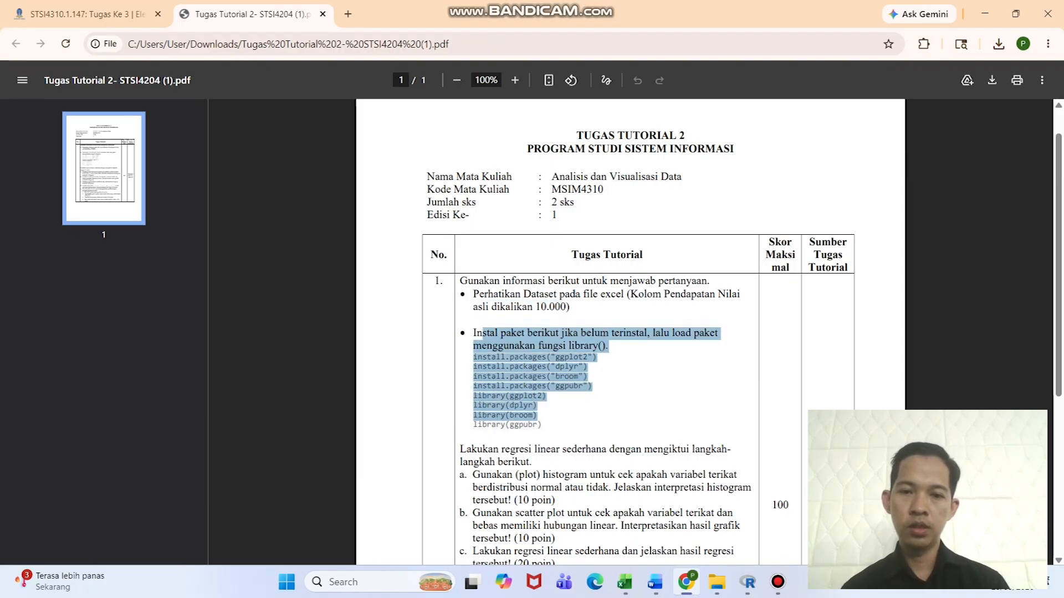
pyautogui.click(546, 416)
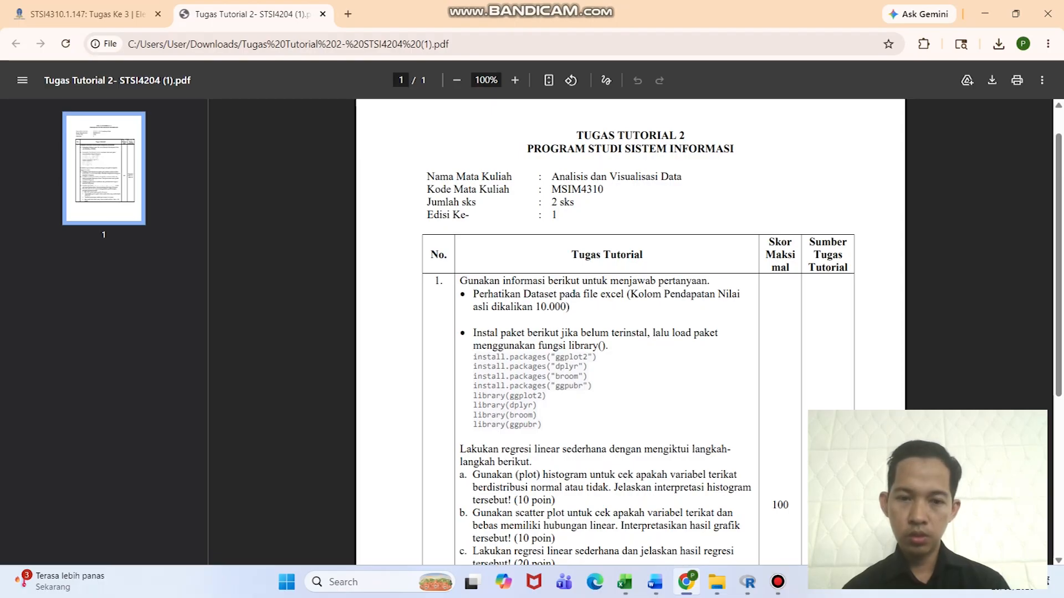
# - Read the simple linear regression tasks a to e, covering the histogram, scatter plot, regression, homoscedasticity check and final visualisation
pyautogui.scroll(-3, 630, 333)
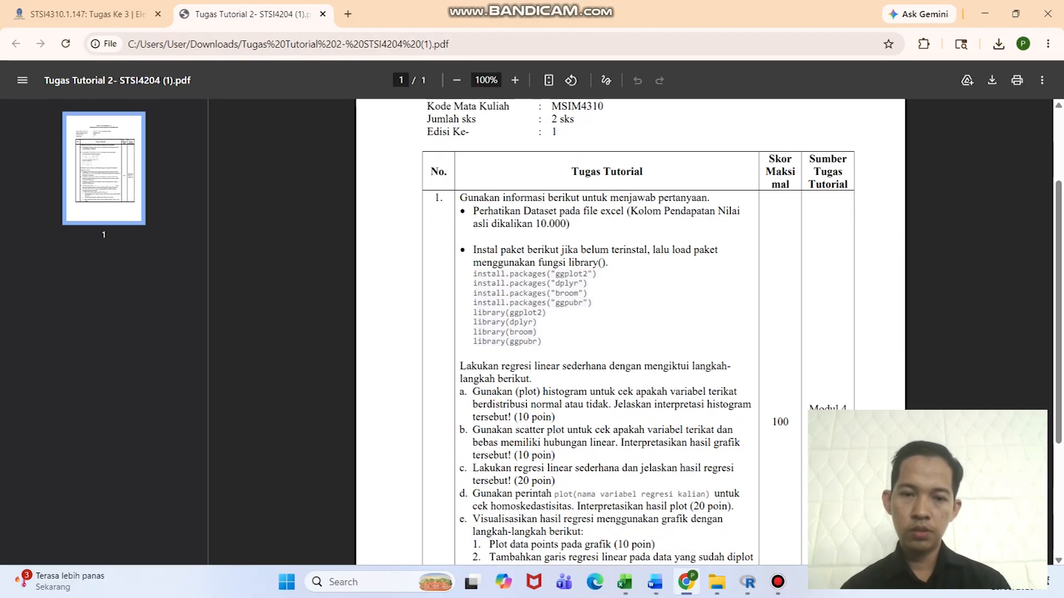
pyautogui.scroll(-3, 630, 332)
pyautogui.moveTo(493, 283); pyautogui.dragTo(607, 283)
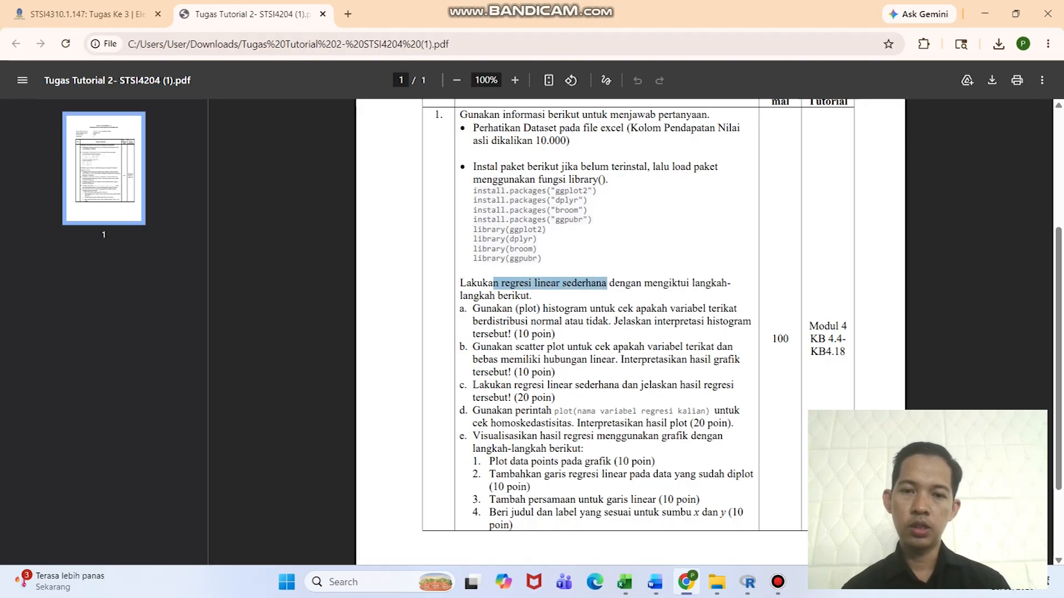
pyautogui.click(607, 284)
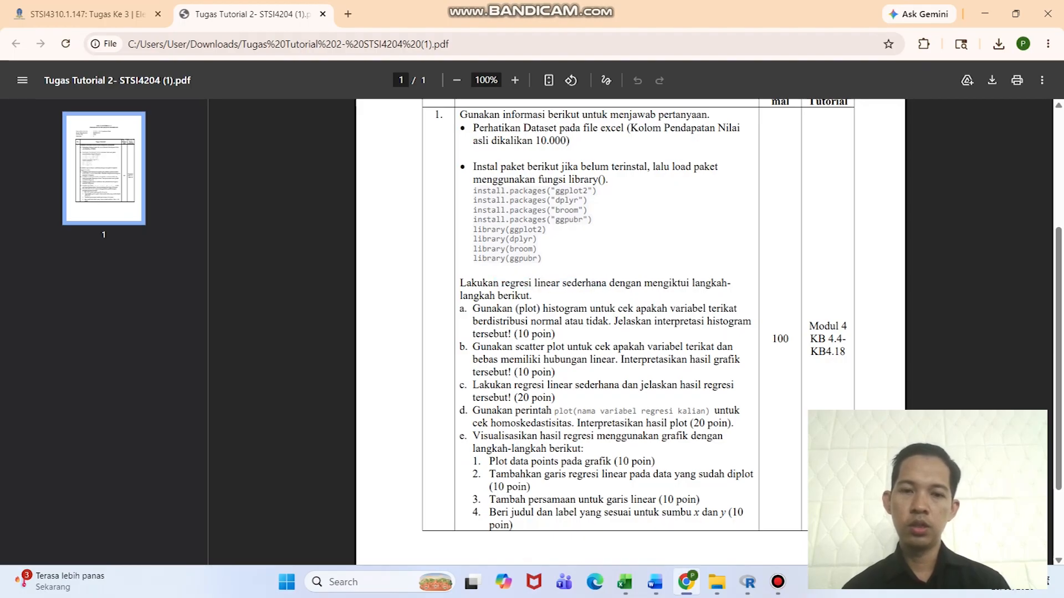
pyautogui.moveTo(463, 308); pyautogui.dragTo(665, 347)
pyautogui.click(500, 334)
pyautogui.moveTo(514, 360); pyautogui.dragTo(657, 360)
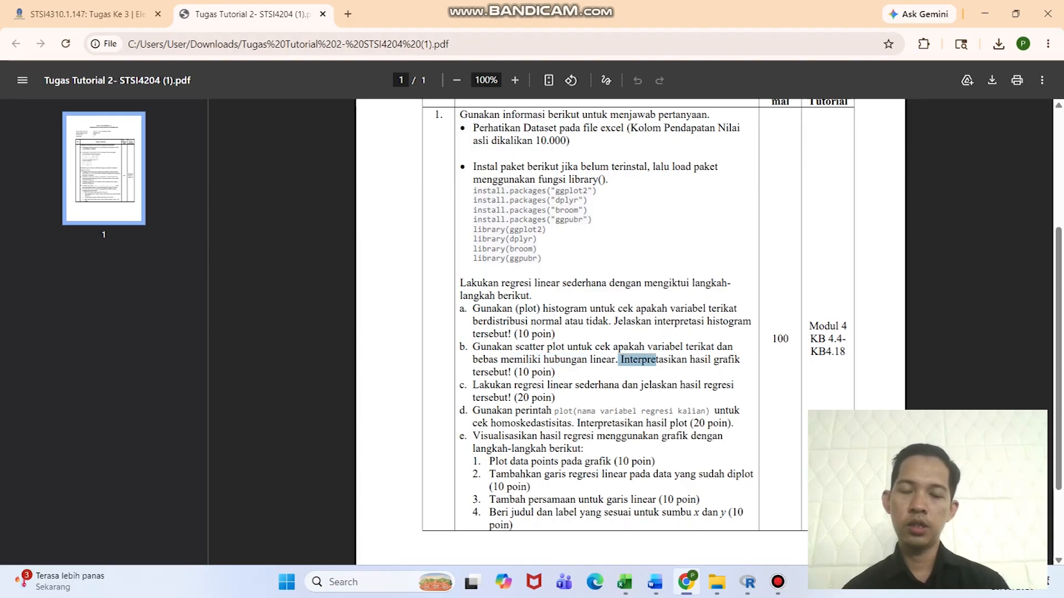
pyautogui.moveTo(473, 384); pyautogui.dragTo(586, 411)
pyautogui.click(506, 398)
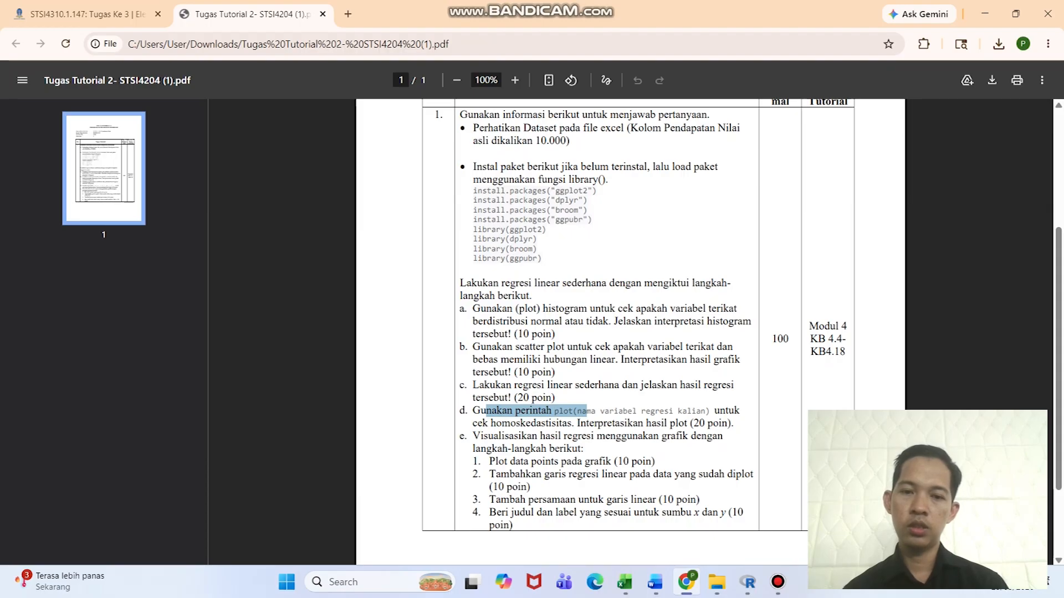
pyautogui.moveTo(577, 424); pyautogui.dragTo(686, 424)
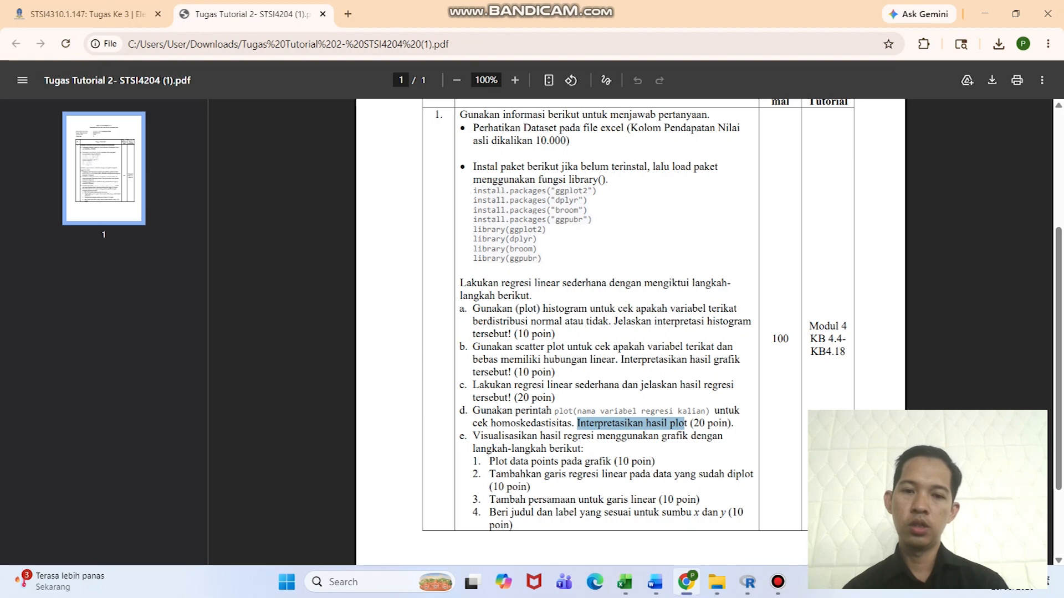
pyautogui.moveTo(481, 436); pyautogui.dragTo(583, 449)
pyautogui.moveTo(504, 462); pyautogui.dragTo(699, 474)
pyautogui.moveTo(501, 499); pyautogui.dragTo(593, 499)
pyautogui.moveTo(514, 512); pyautogui.dragTo(672, 512)
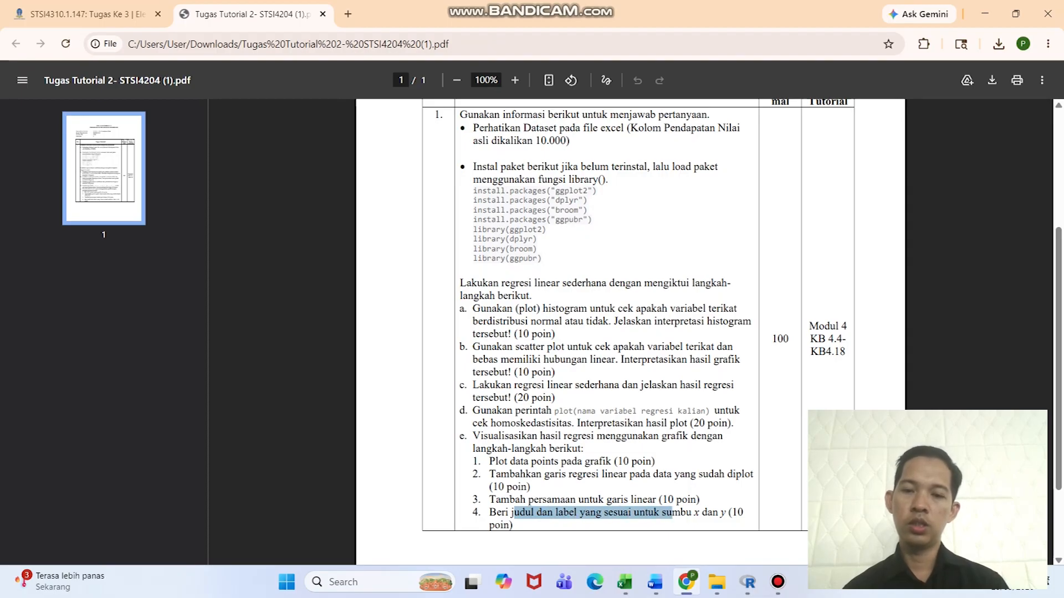
pyautogui.click(672, 512)
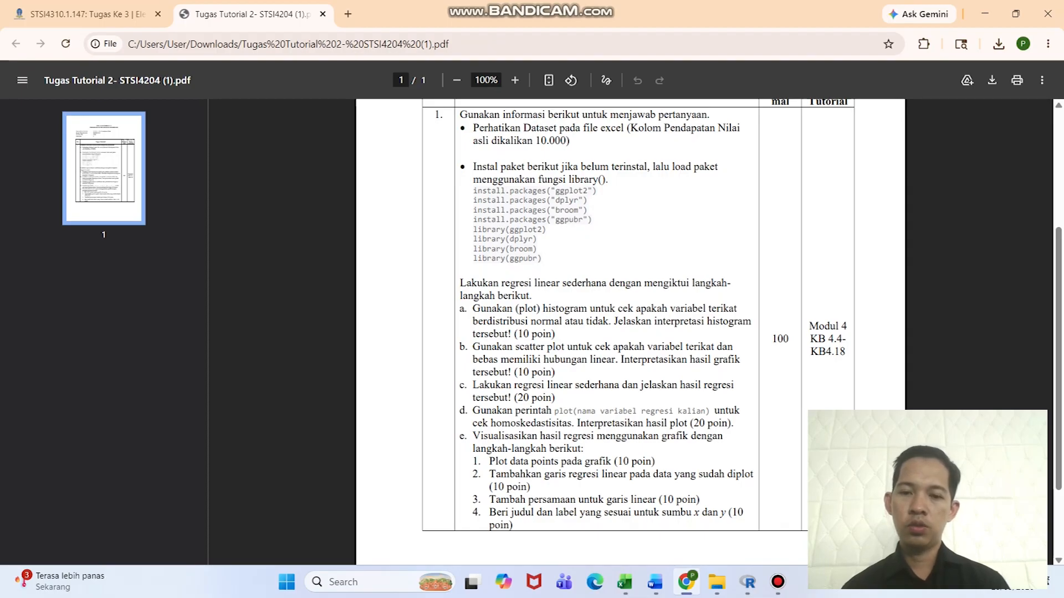
# - Switch to Excel and examine the pendapatan values in data_pendapatan_10000.xlsx, then check the workbook's file in the Tugas2 folder
pyautogui.click(748, 582)
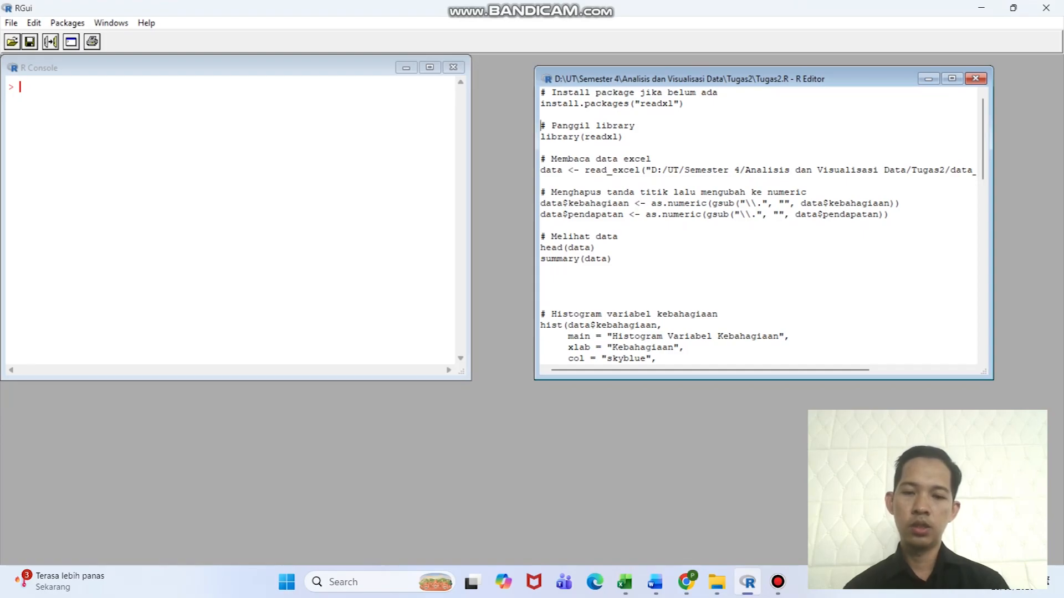
pyautogui.click(625, 581)
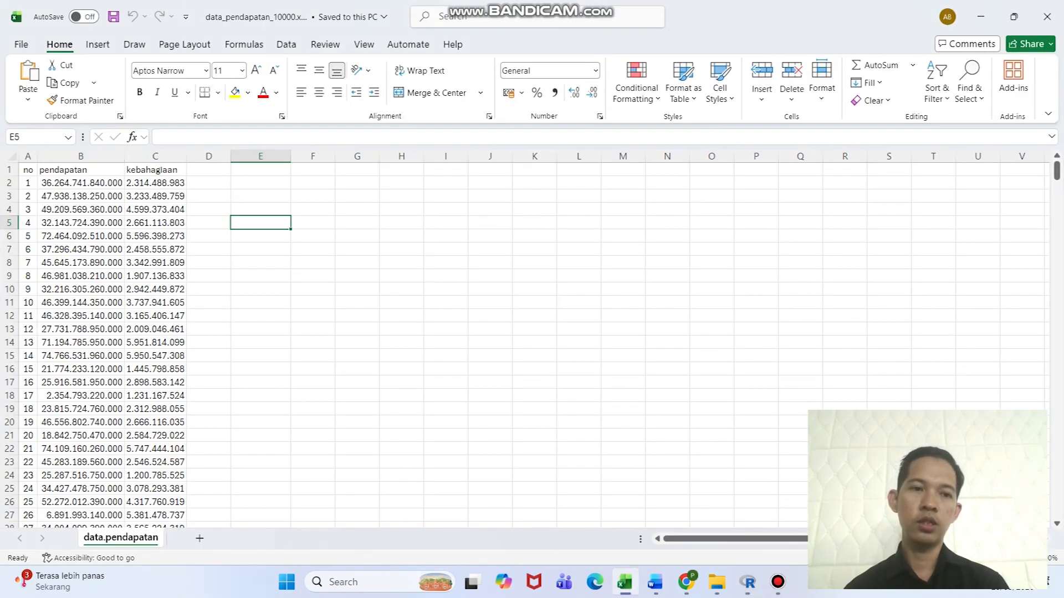
pyautogui.click(81, 183)
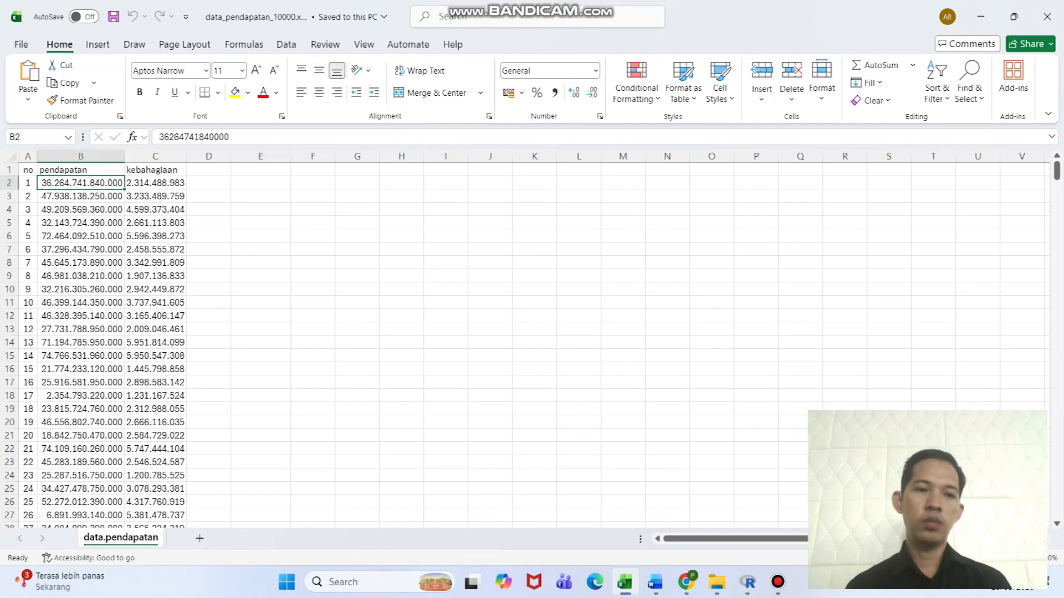
pyautogui.moveTo(81, 184); pyautogui.dragTo(81, 210)
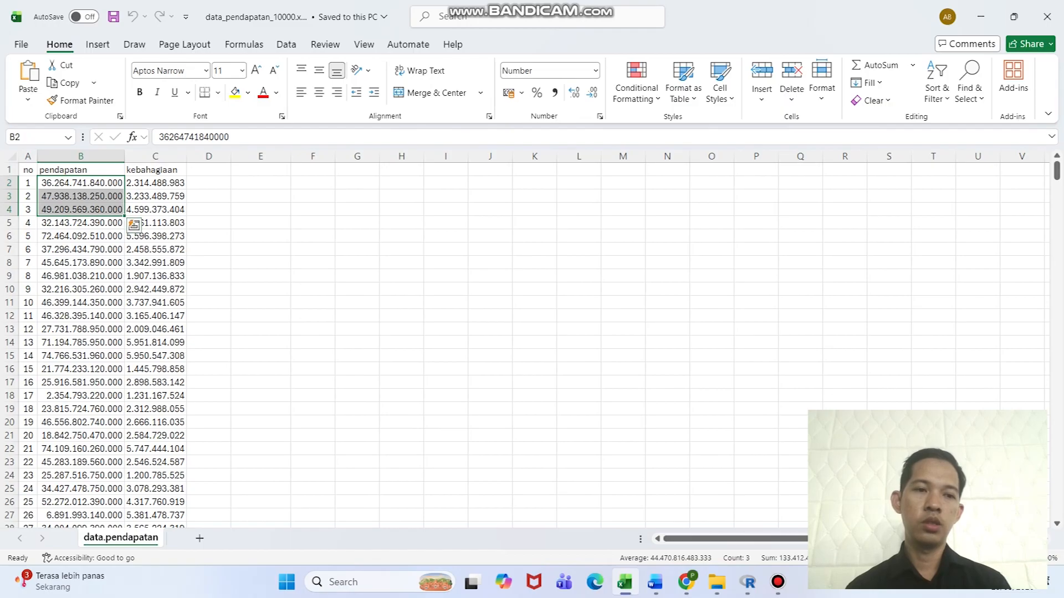
pyautogui.click(81, 210)
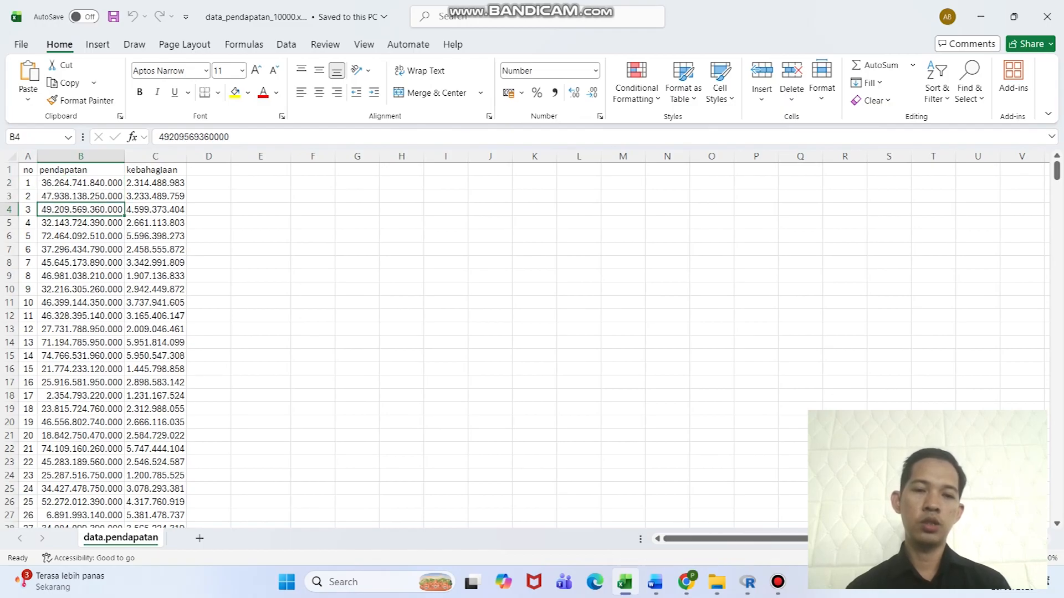
pyautogui.click(446, 250)
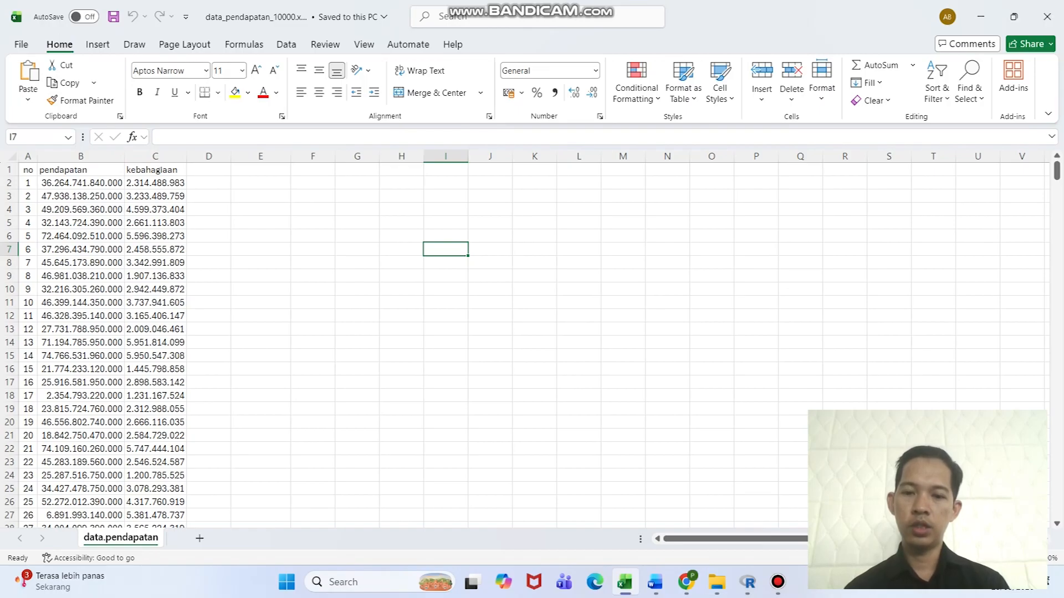
pyautogui.click(716, 582)
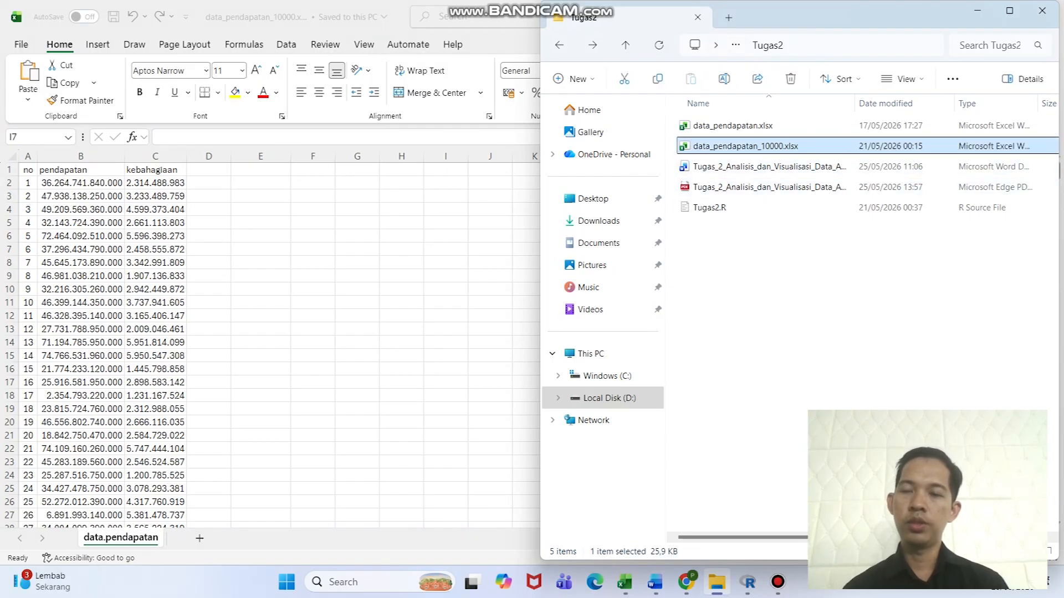
pyautogui.click(978, 10)
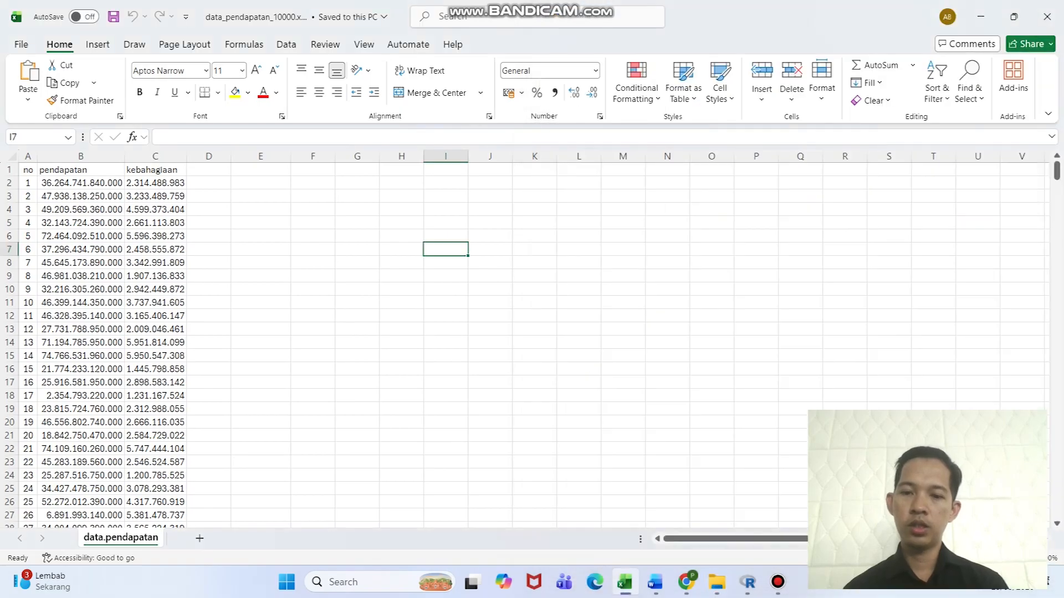
# - Switch to RGui and run the library(readxl) line of the Tugas2.R script
pyautogui.click(748, 582)
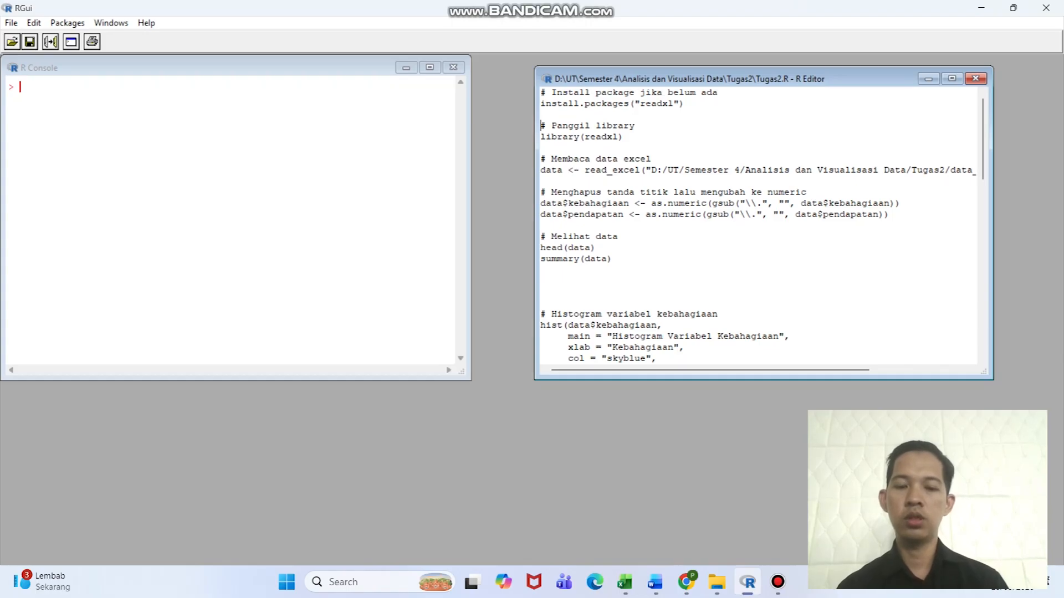
pyautogui.hotkey('ctrl', 'v')
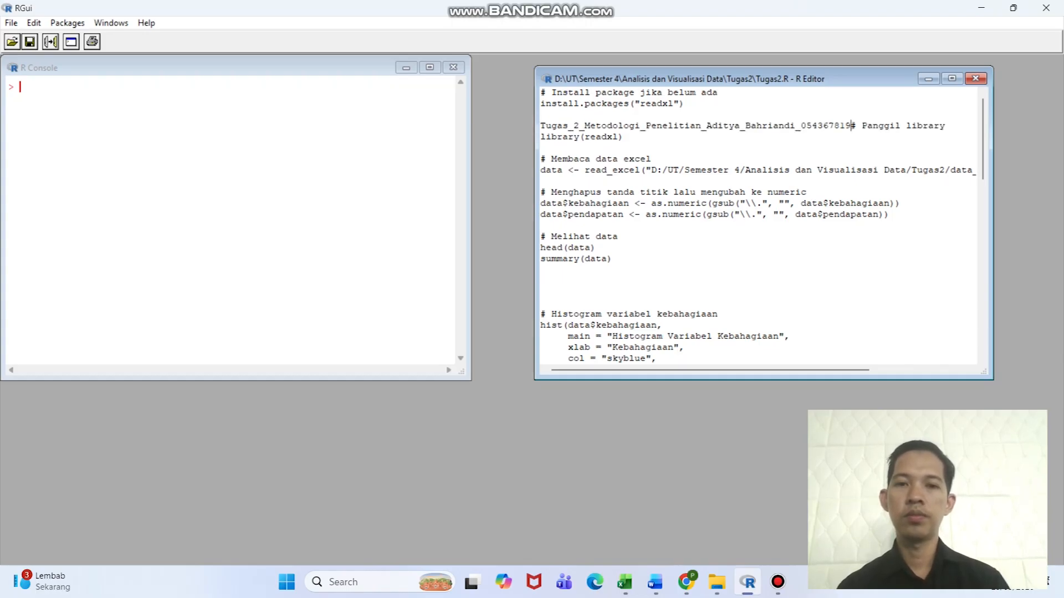
pyautogui.hotkey('ctrl', 'z')
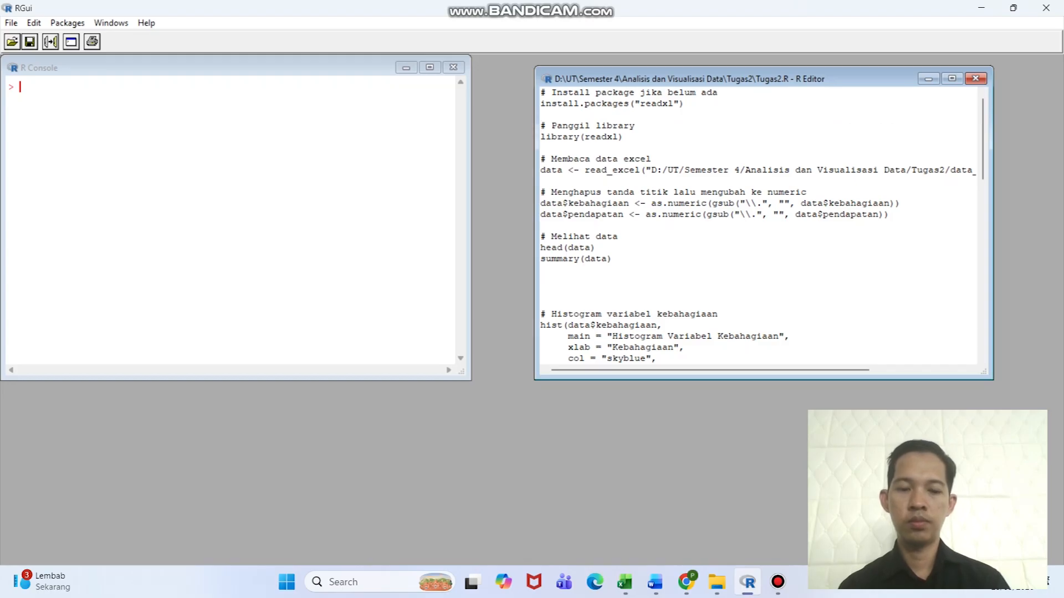
pyautogui.hotkey('ctrl', 'r')
pyautogui.hotkey('ctrl', 'r')
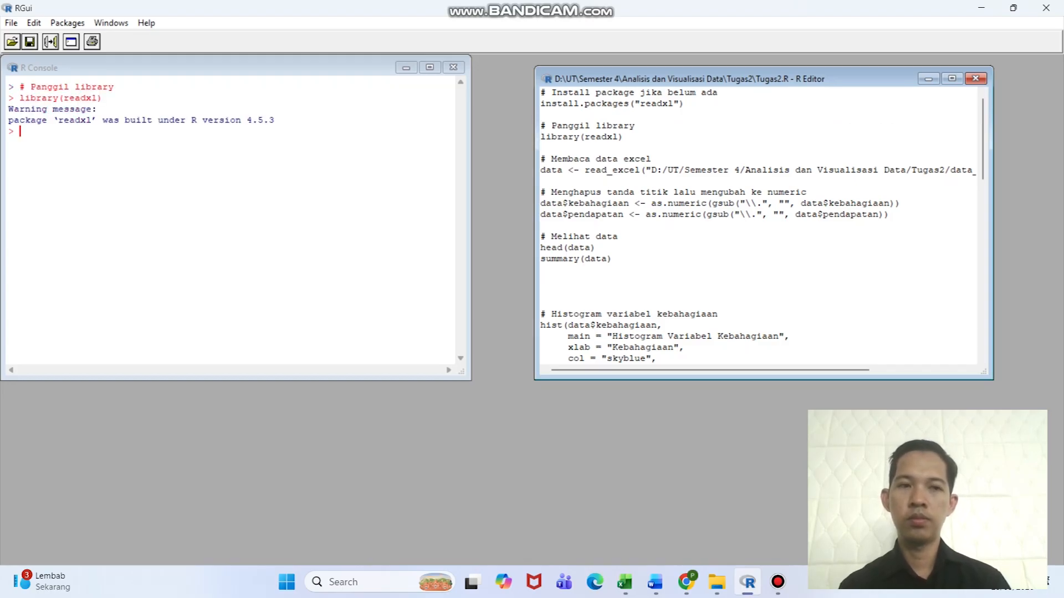
pyautogui.hotkey('ctrl', 'r')
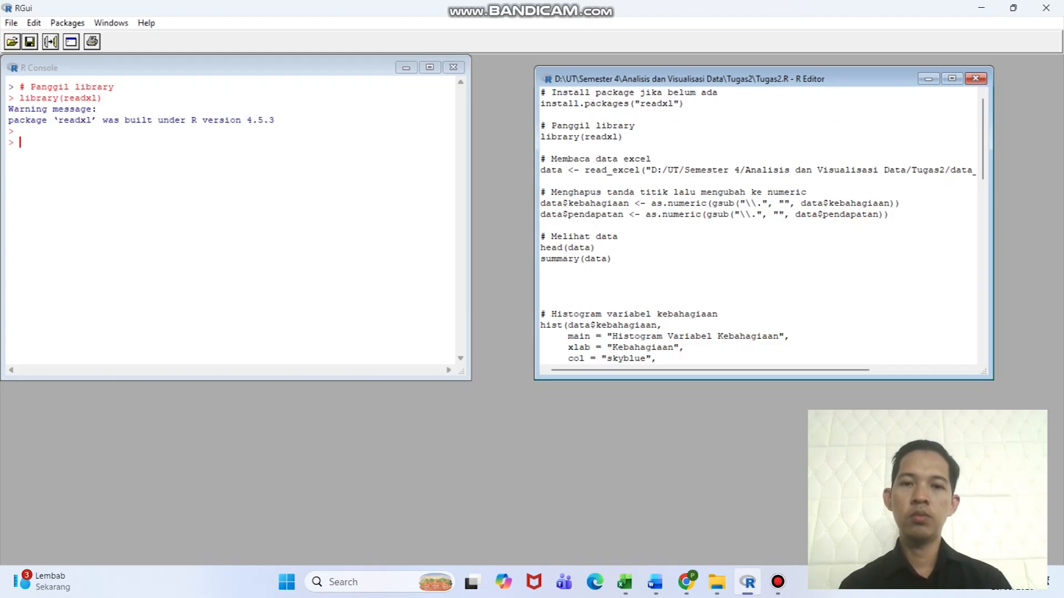
# - Run the script's read_excel line to load the Excel dataset from the Tugas2 folder into data
pyautogui.hotkey('ctrl', 'r')
pyautogui.hotkey('ctrl', 'r')
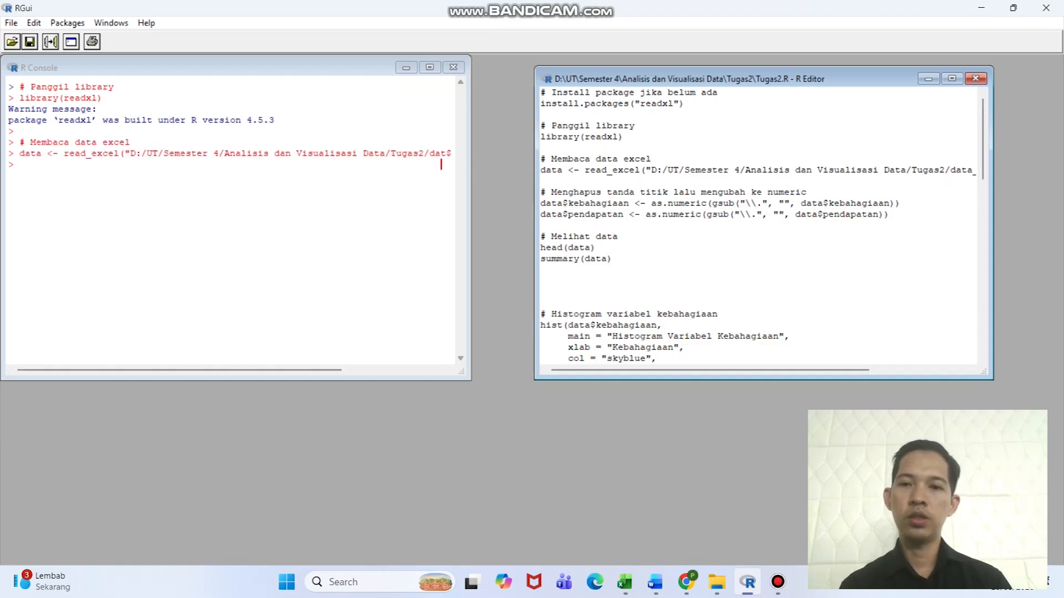
pyautogui.hotkey('ctrl', 'r')
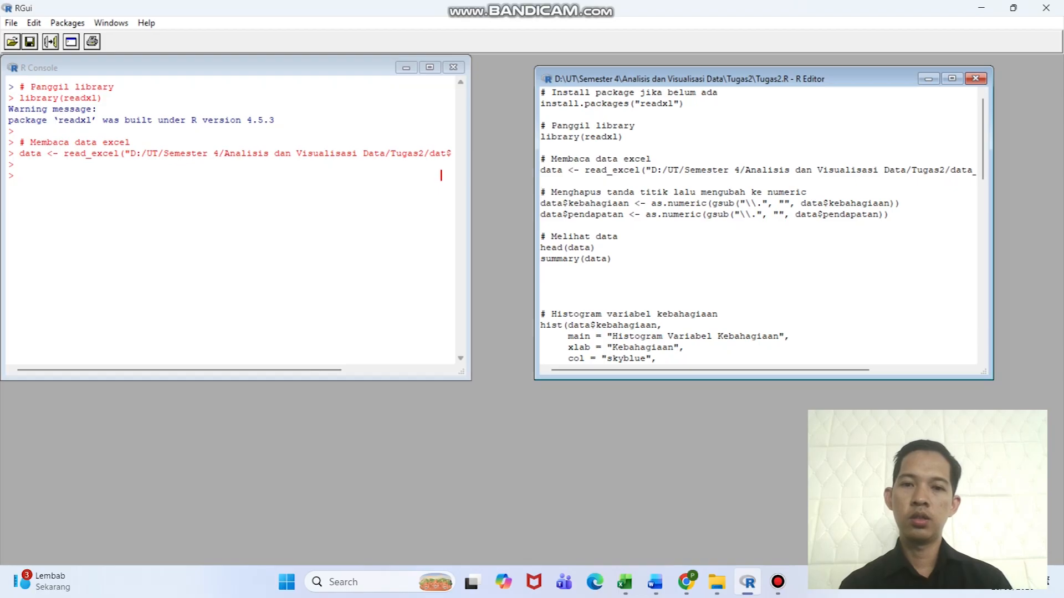
# - Run the script lines that strip the dots from the kebahagiaan and pendapatan columns and convert both to numeric
pyautogui.hotkey('ctrl', 'r')
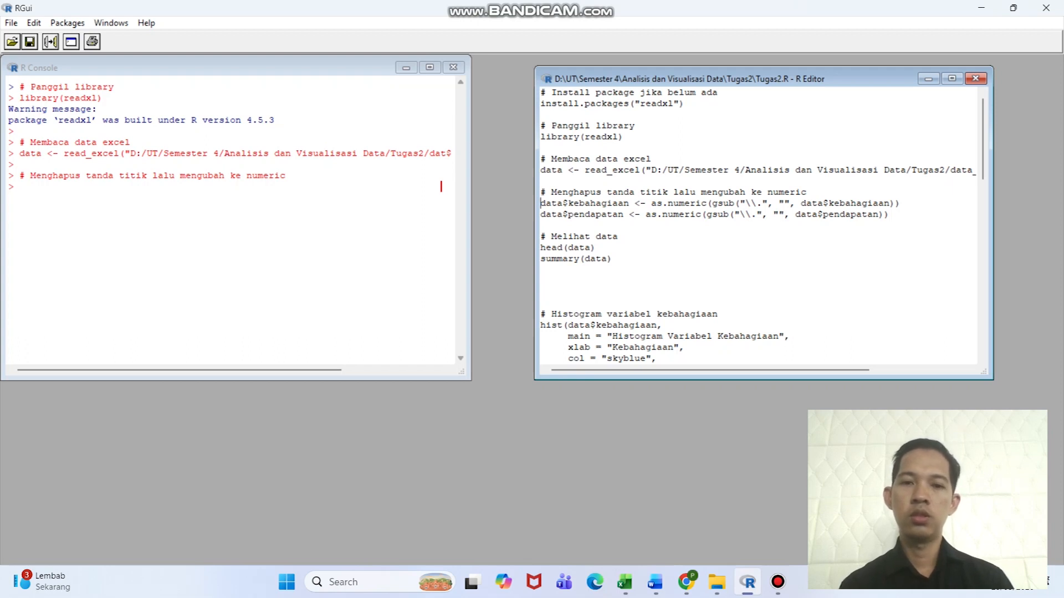
pyautogui.hotkey('ctrl', 'r')
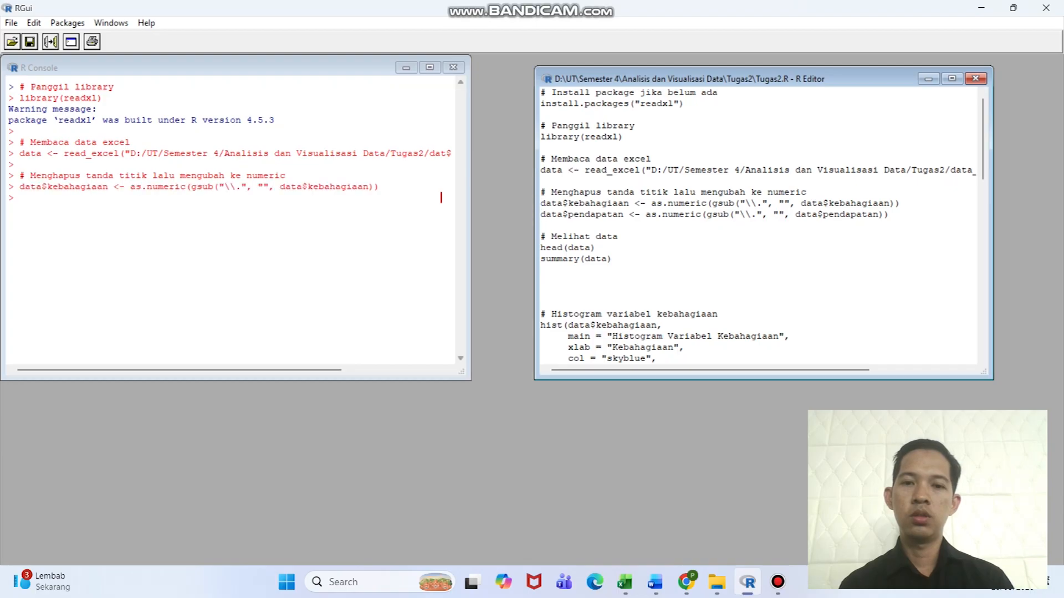
pyautogui.hotkey('ctrl', 'r')
pyautogui.hotkey('ctrl', 'r')
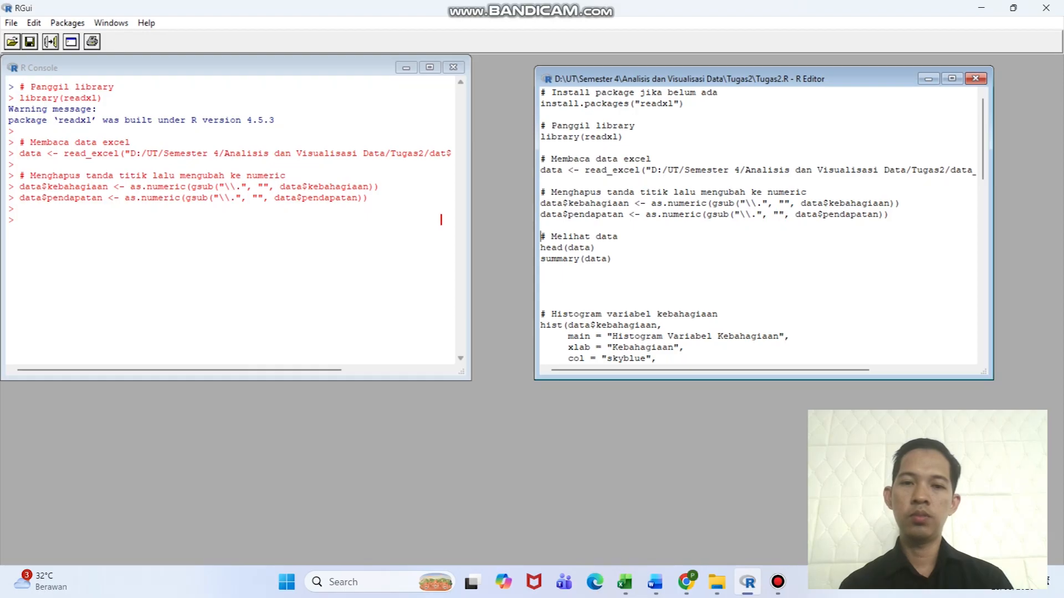
# - Run head(data), examine the first rows in the console, and return to the script just below summary(data)
pyautogui.hotkey('ctrl', 'r')
pyautogui.hotkey('ctrl', 'r')
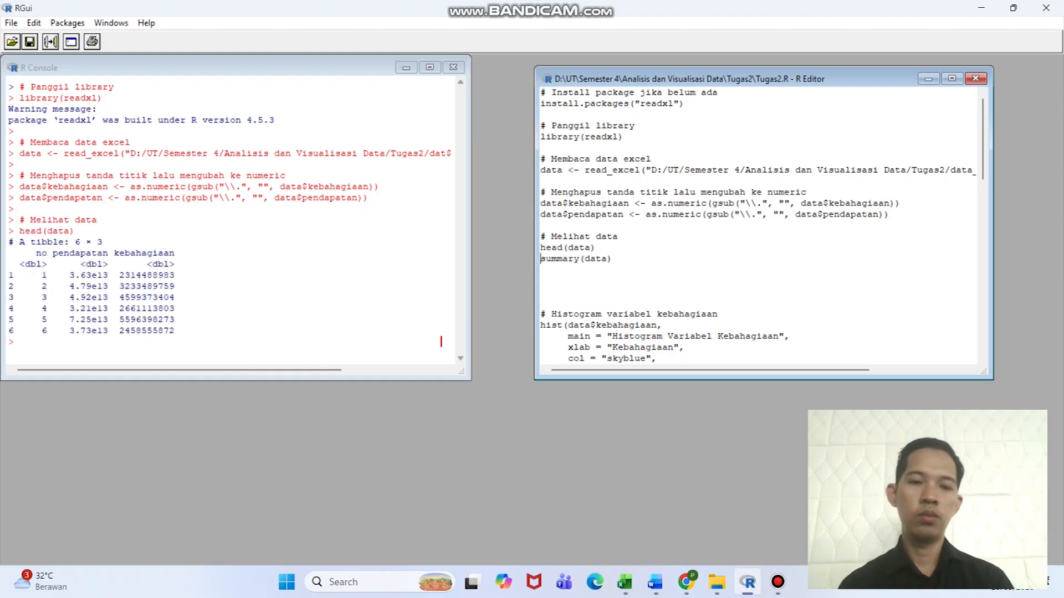
pyautogui.moveTo(55, 297); pyautogui.dragTo(111, 308)
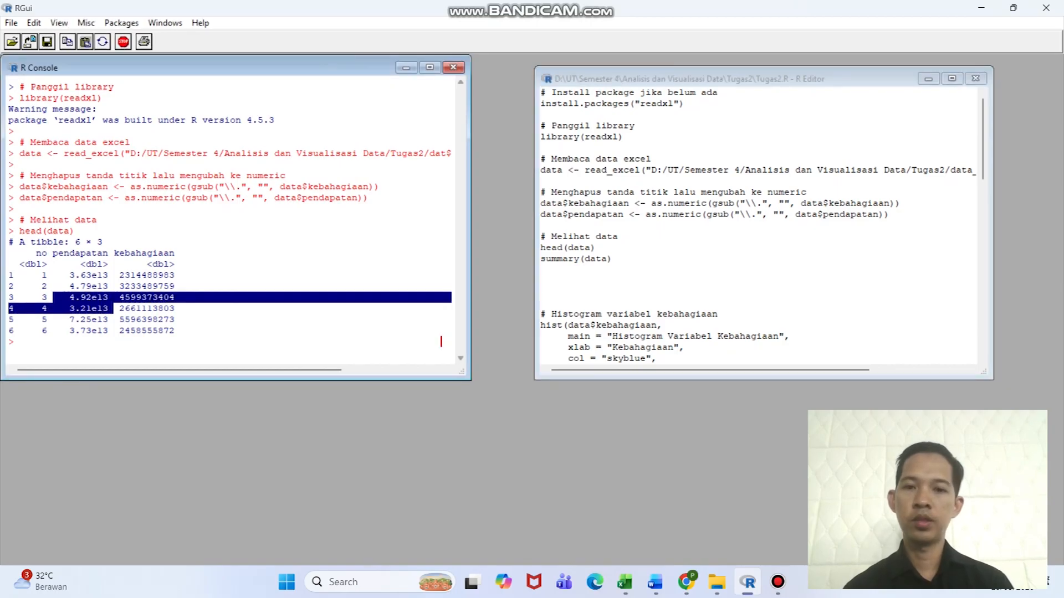
pyautogui.click(624, 79)
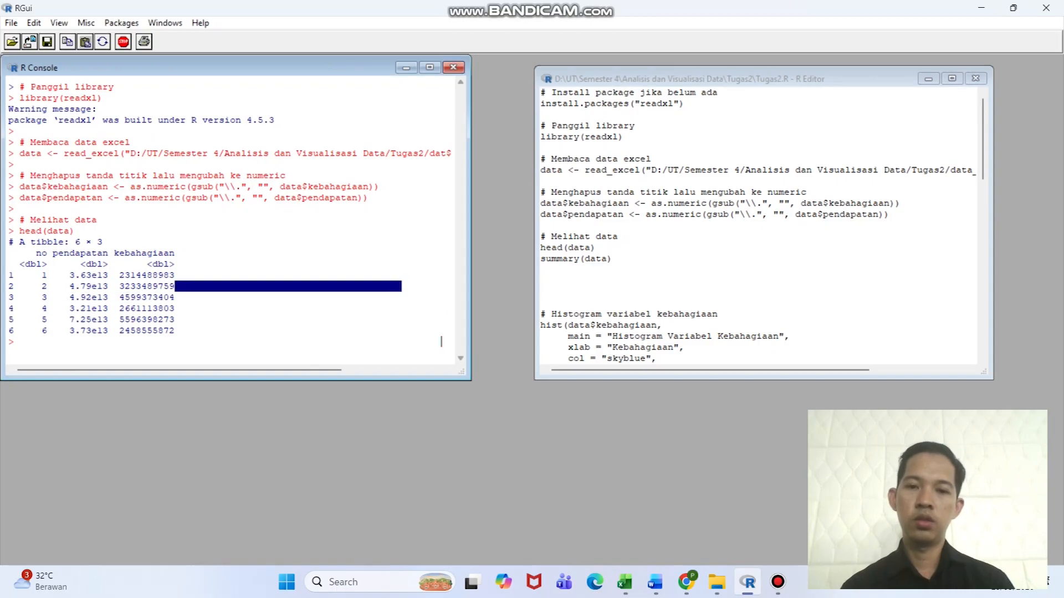
pyautogui.click(541, 281)
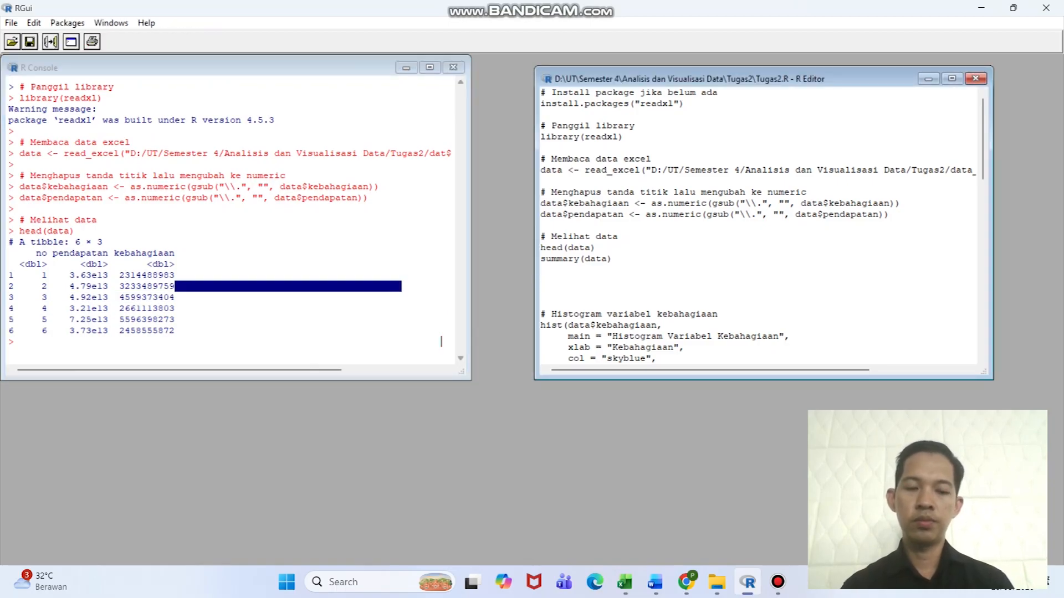
# - Run the script's hist block to draw the skyblue kebahagiaan histogram, and move its graphics window clear of the webcam area for reading
pyautogui.hotkey('ctrl', 'r')
pyautogui.hotkey('ctrl', 'r')
pyautogui.hotkey('ctrl', 'r')
pyautogui.hotkey('ctrl', 'r')
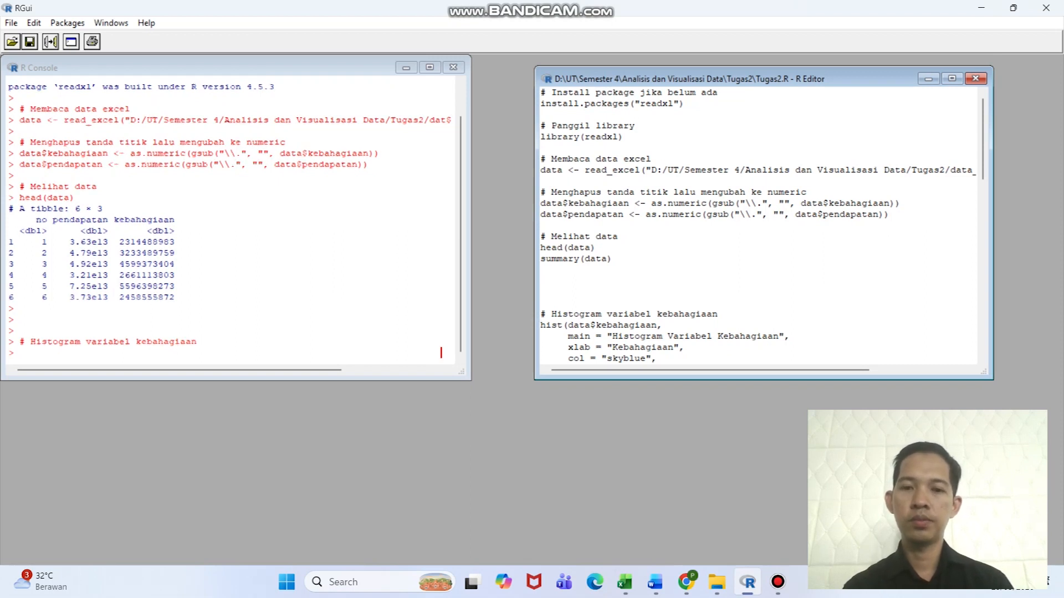
pyautogui.hotkey('ctrl', 'r')
pyautogui.hotkey('ctrl', 'r')
pyautogui.hotkey('ctrl', 'r')
pyautogui.hotkey('ctrl', 'r')
pyautogui.hotkey('ctrl', 'r')
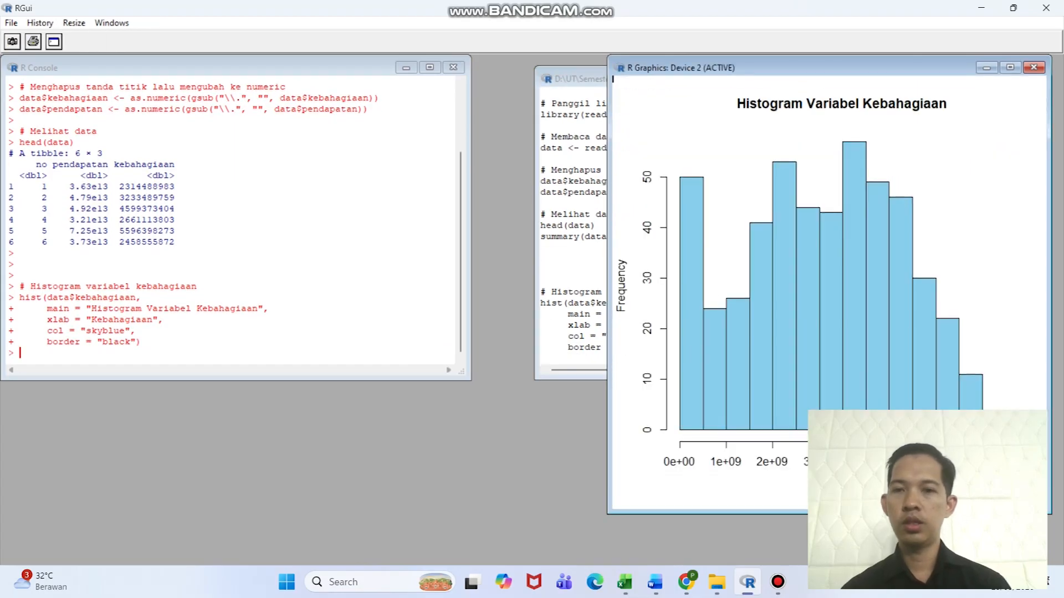
pyautogui.moveTo(831, 69); pyautogui.dragTo(601, 54)
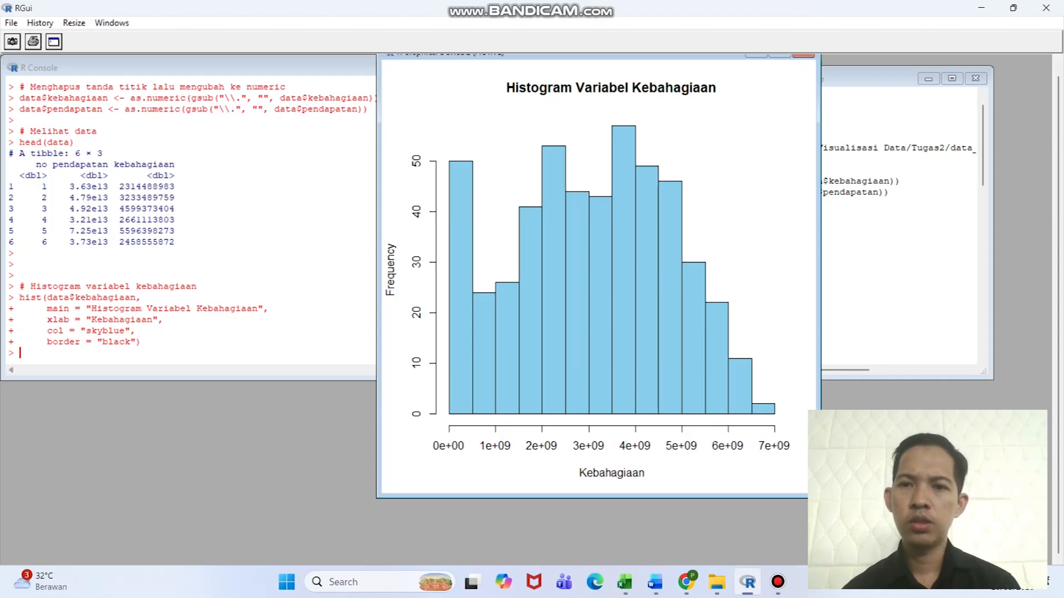
# - Run the script's scatter plot block to plot pendapatan against kebahagiaan with blue pch 16 points
pyautogui.click(898, 159)
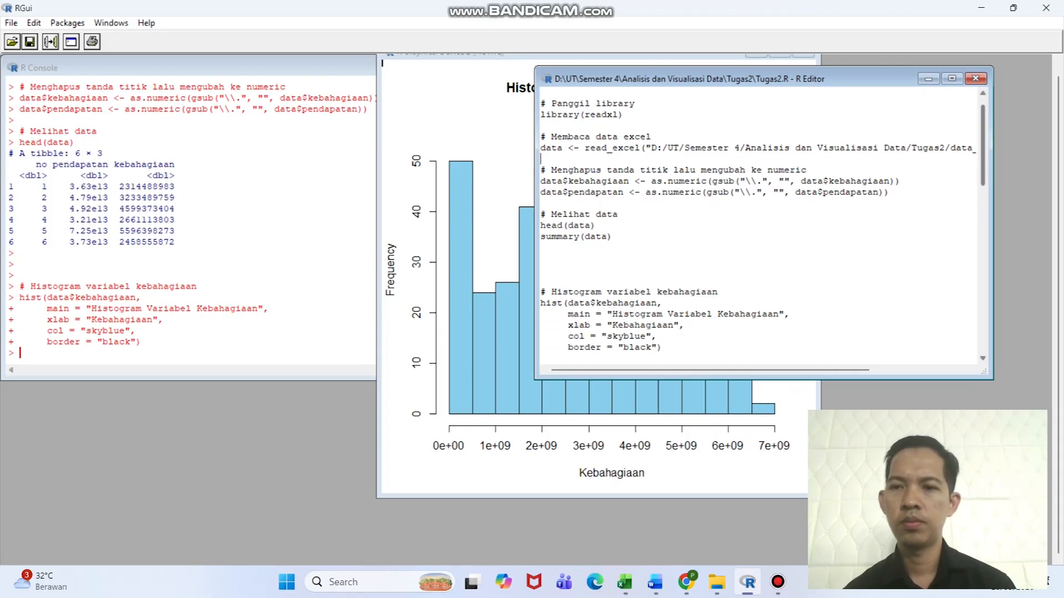
pyautogui.scroll(-3, 762, 222)
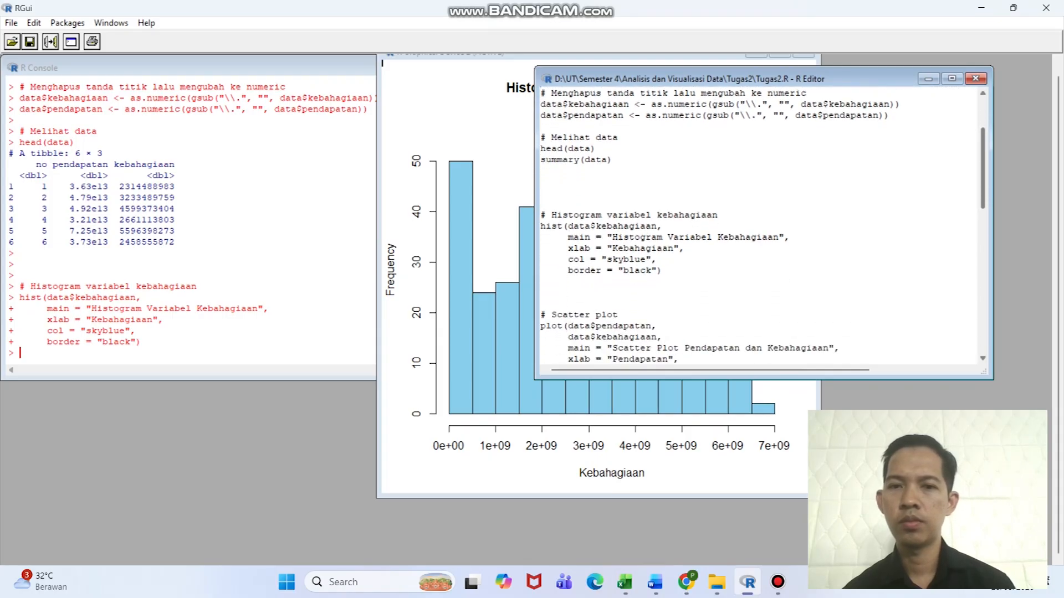
pyautogui.click(541, 281)
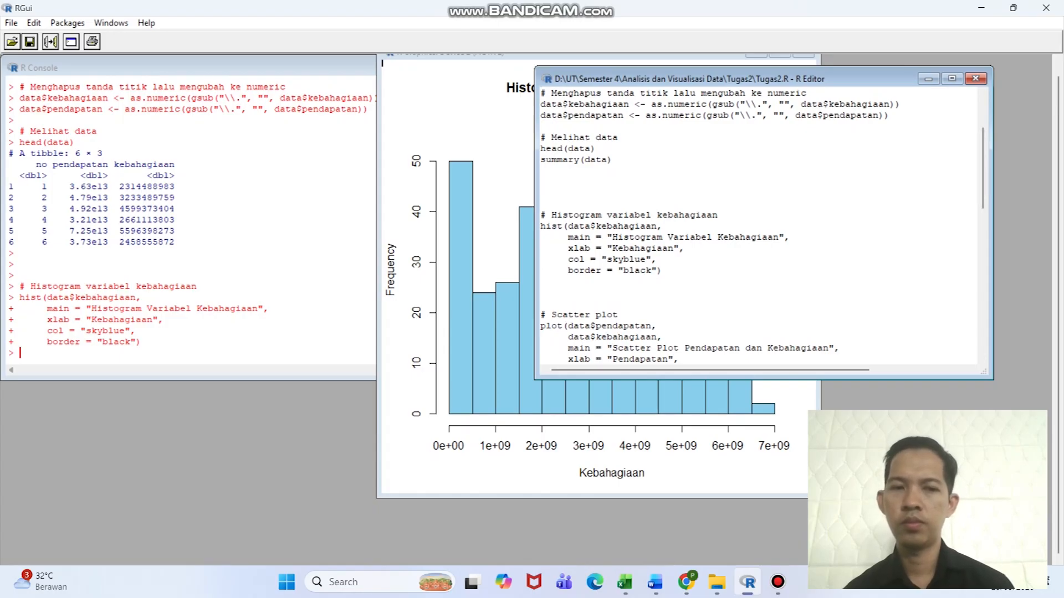
pyautogui.hotkey('ctrl', 'r')
pyautogui.hotkey('ctrl', 'r')
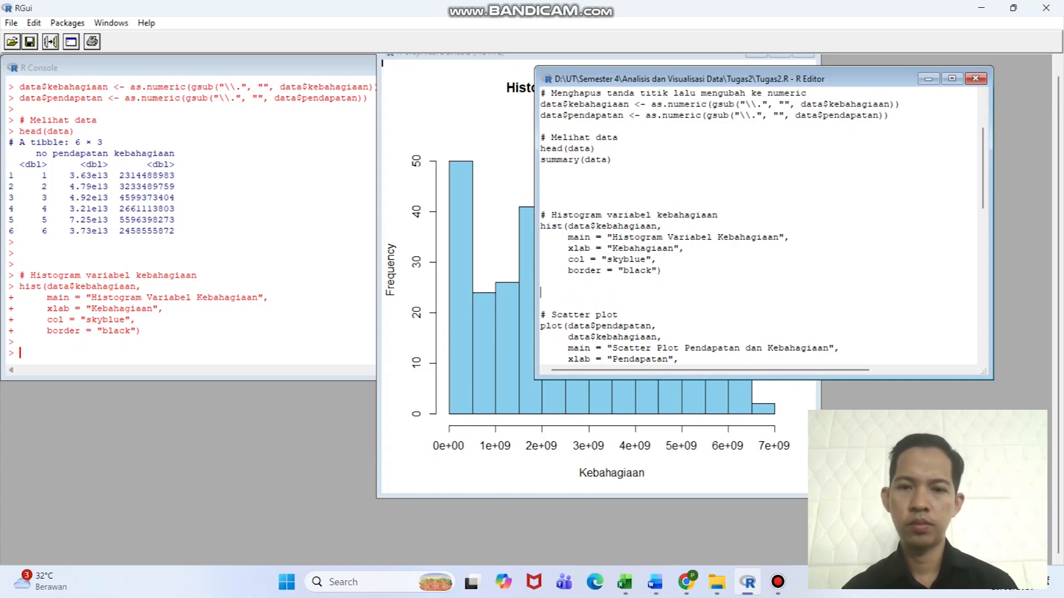
pyautogui.hotkey('ctrl', 'r')
pyautogui.hotkey('ctrl', 'r')
pyautogui.hotkey('ctrl', 'r')
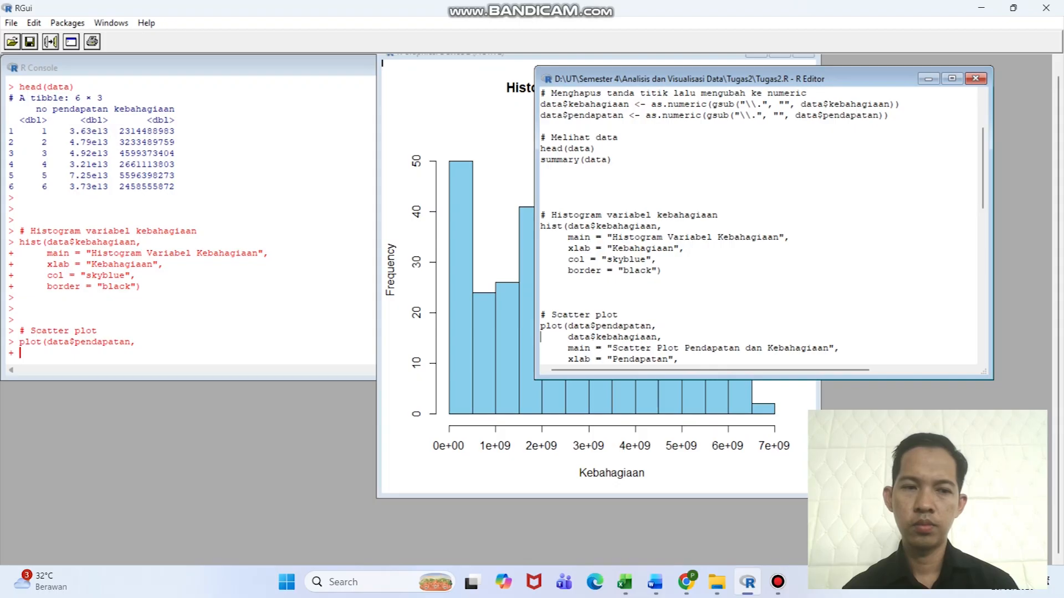
pyautogui.hotkey('ctrl', 'r')
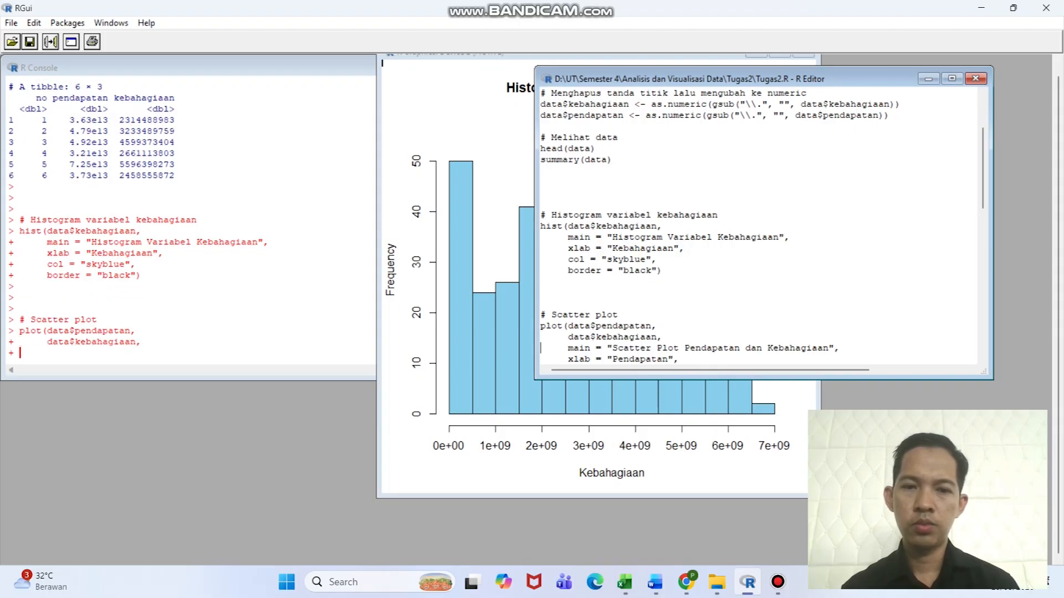
pyautogui.hotkey('ctrl', 'r')
pyautogui.hotkey('ctrl', 'r')
pyautogui.rightClick(655, 287)
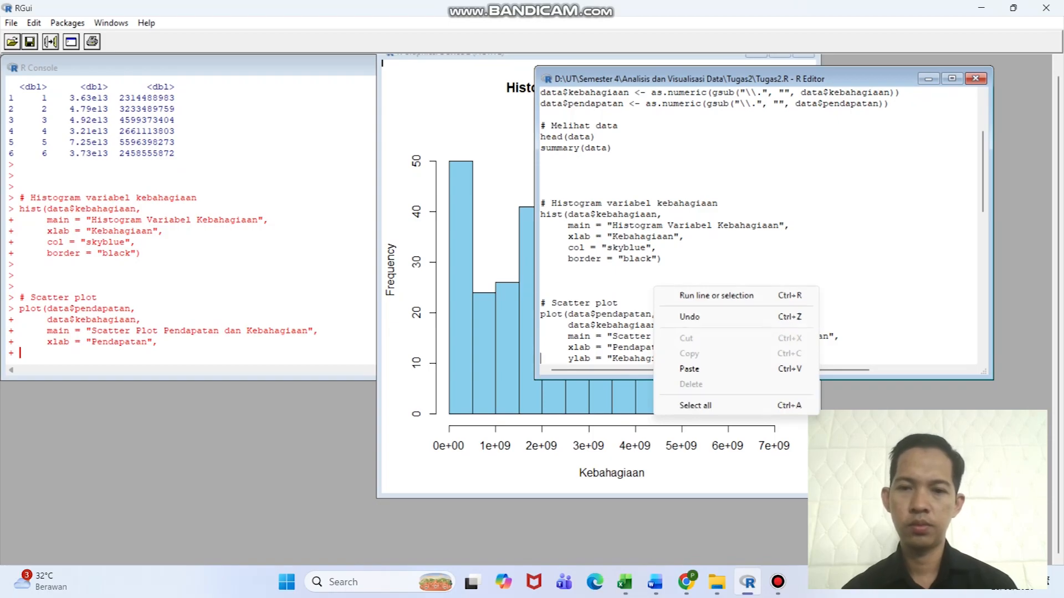
pyautogui.click(653, 284)
pyautogui.hotkey('ctrl', 'r')
pyautogui.hotkey('ctrl', 'r')
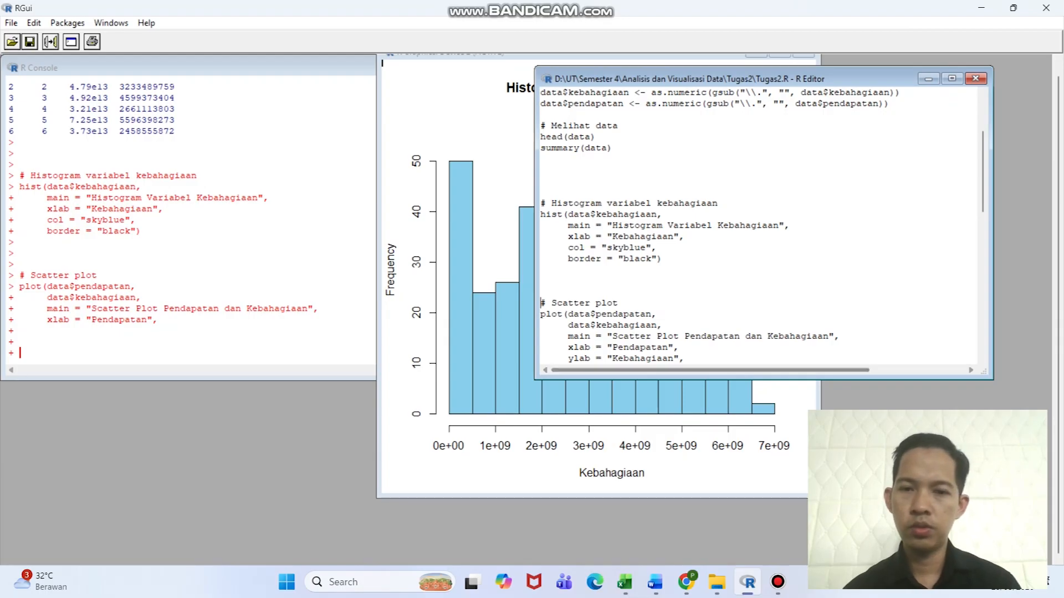
pyautogui.hotkey('ctrl', 'r')
pyautogui.hotkey('ctrl', 'r')
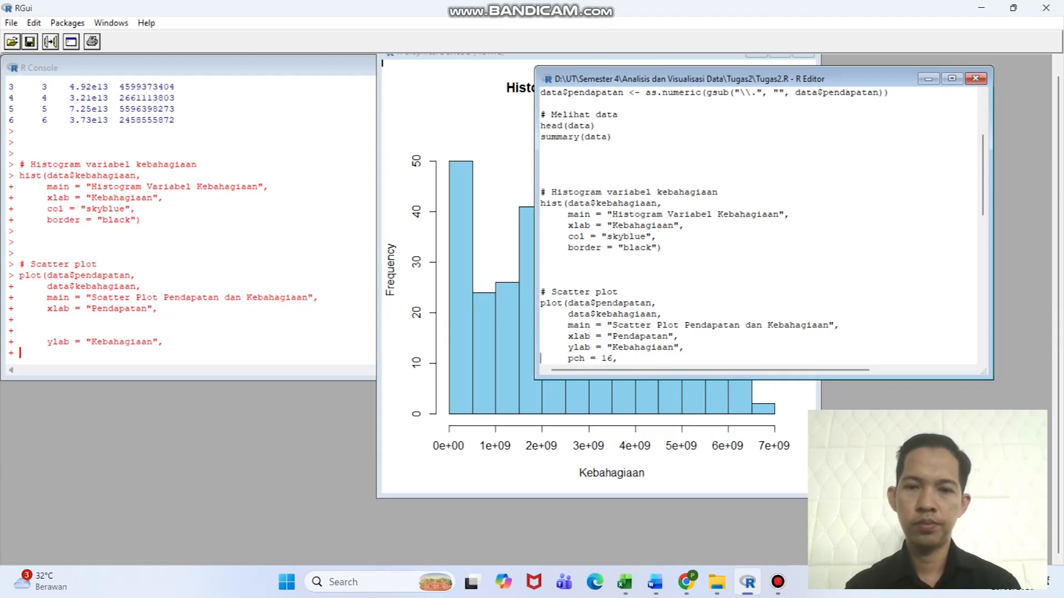
pyautogui.hotkey('ctrl', 'r')
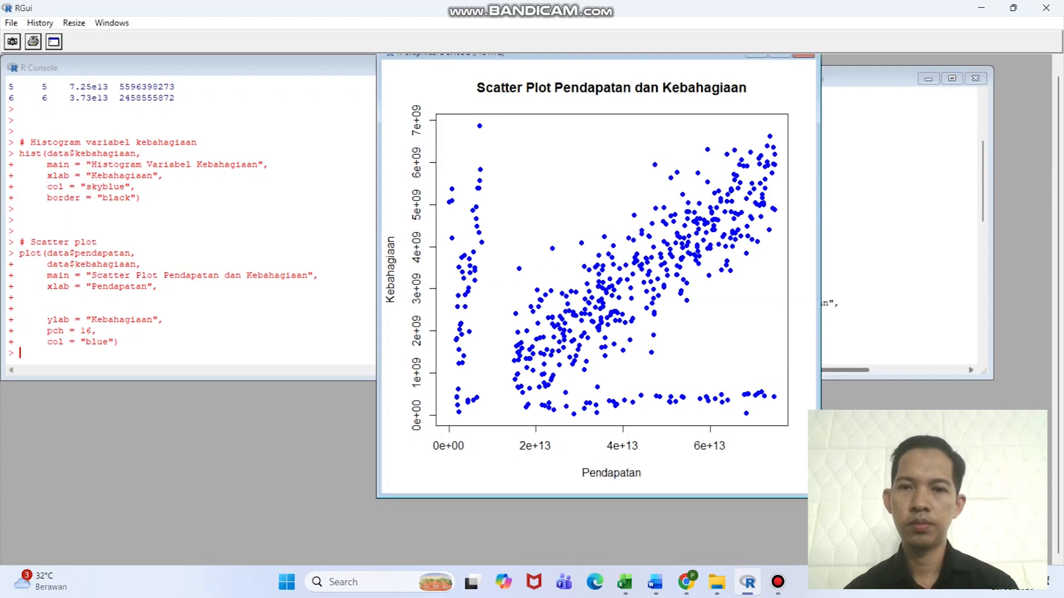
# - Reposition the graphics window so the whole scatter plot can be examined
pyautogui.moveTo(598, 56); pyautogui.dragTo(713, 59)
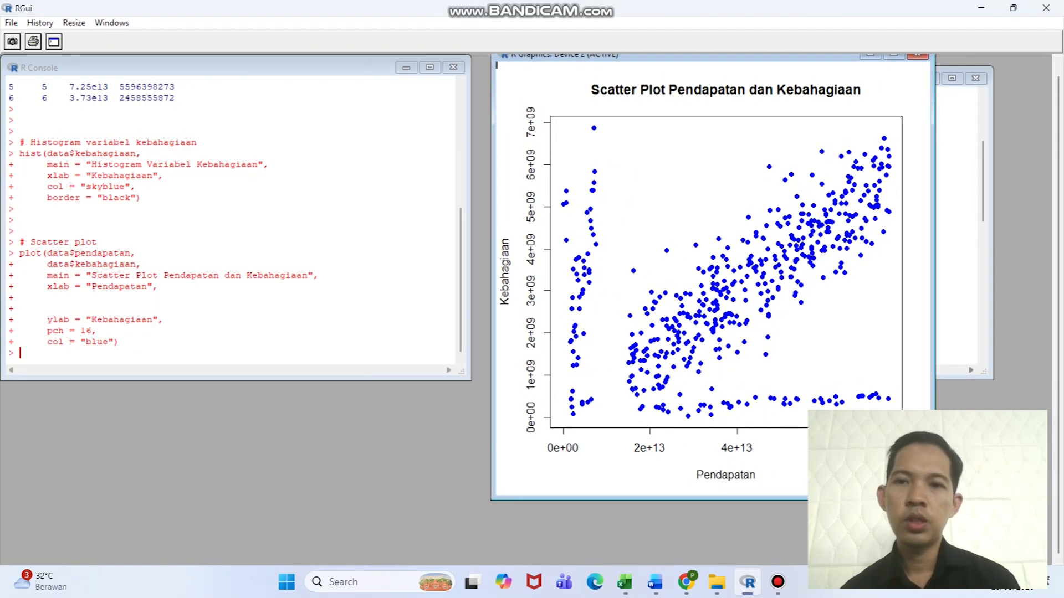
pyautogui.moveTo(713, 56); pyautogui.dragTo(712, 63)
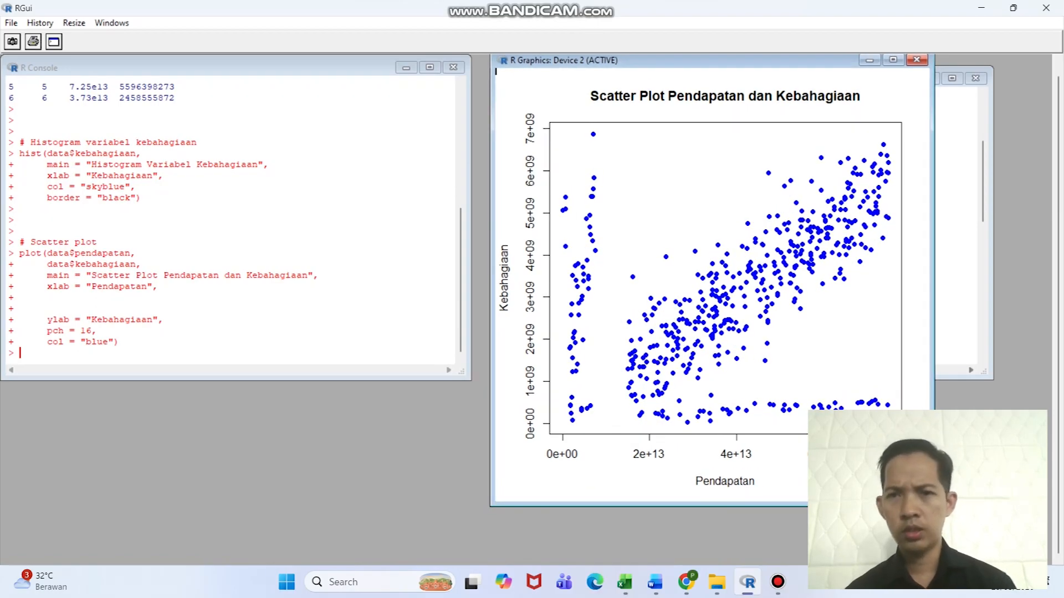
pyautogui.moveTo(711, 62); pyautogui.dragTo(607, 60)
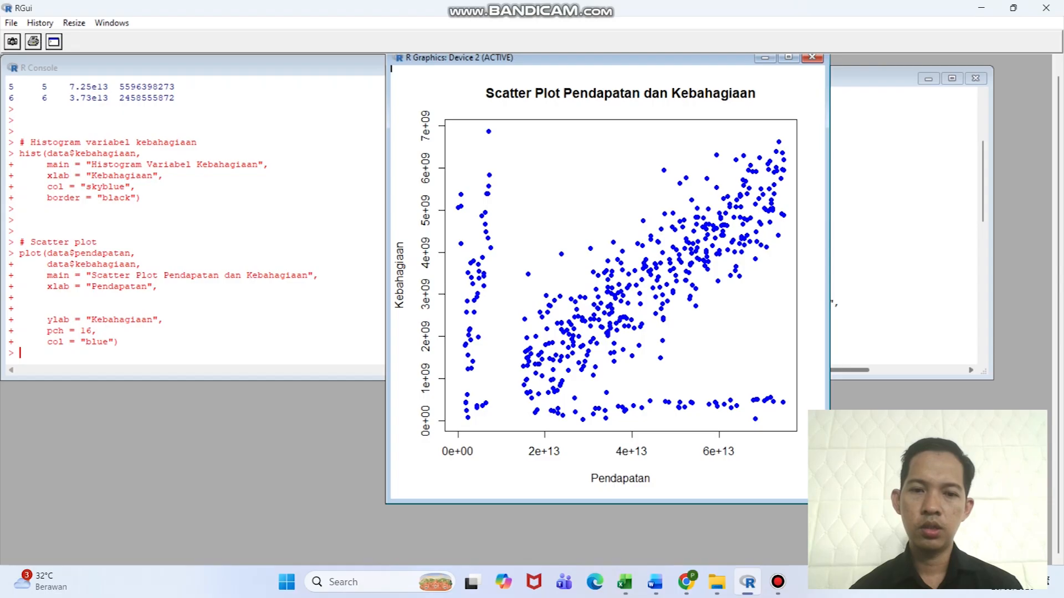
# - Run the script lines that fit model as lm(kebahagiaan ~ pendapatan, data = data) and show summary(model)
pyautogui.click(898, 203)
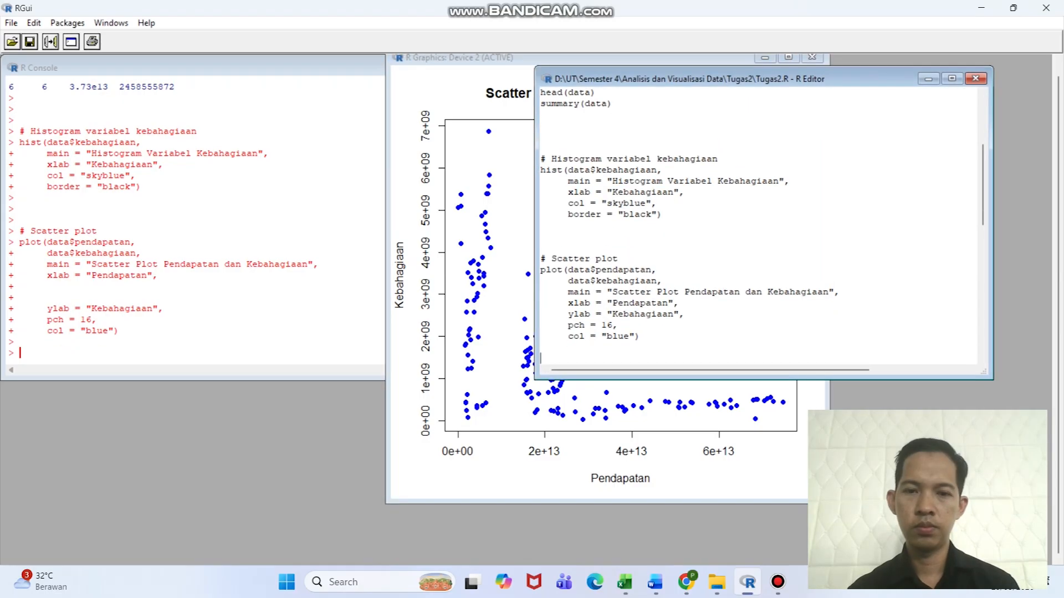
pyautogui.hotkey('ctrl', 'r')
pyautogui.hotkey('ctrl', 'r')
pyautogui.hotkey('ctrl', 'r')
pyautogui.hotkey('ctrl', 'r')
pyautogui.hotkey('ctrl', 'r')
pyautogui.hotkey('ctrl', 'r')
pyautogui.hotkey('ctrl', 'r')
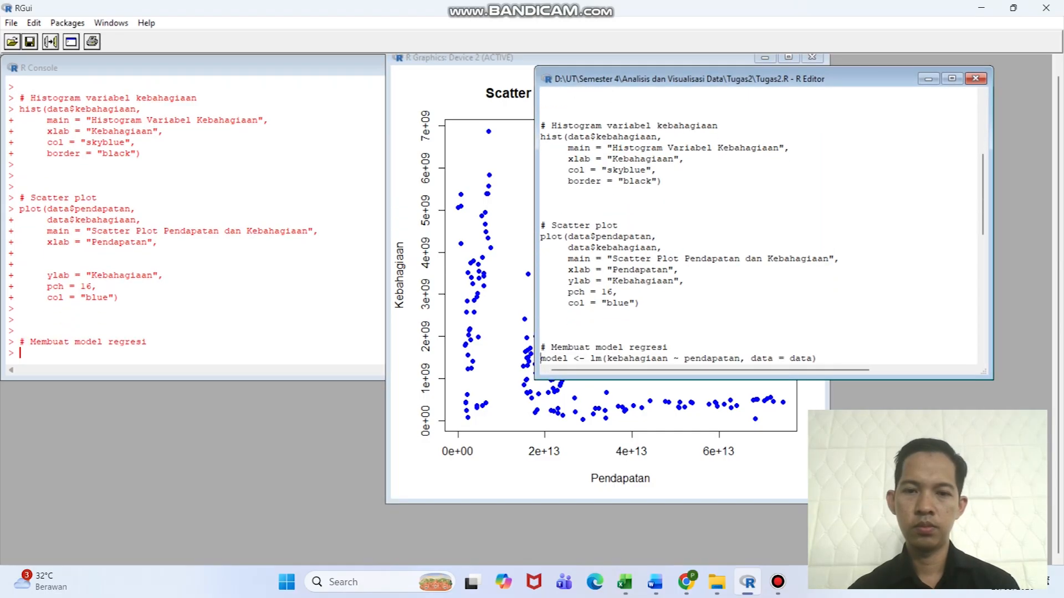
pyautogui.hotkey('ctrl', 'r')
pyautogui.hotkey('ctrl', 'r')
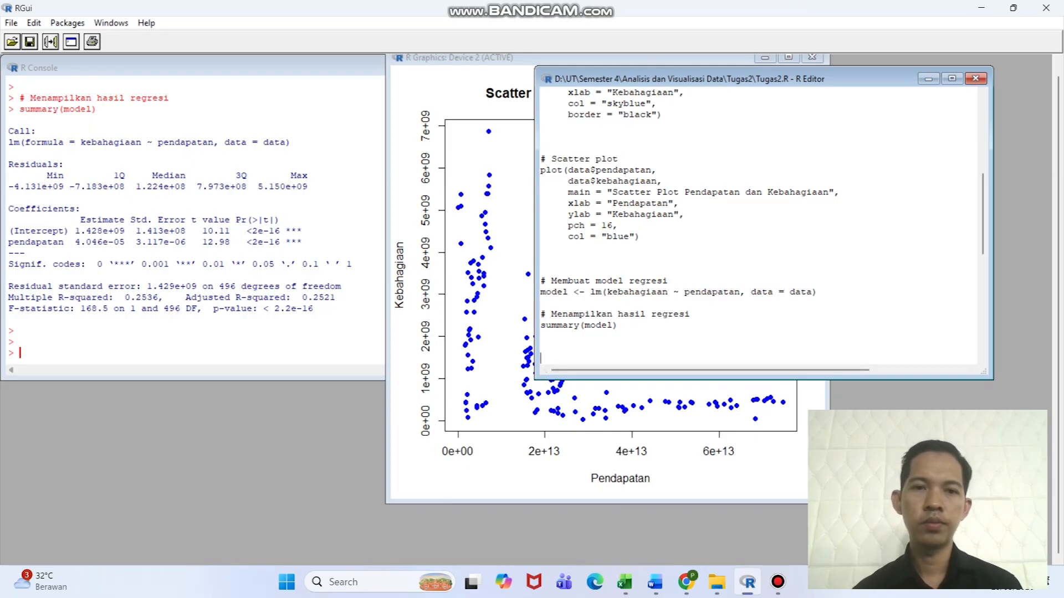
# - Move the R Console to the middle and examine the summary's coefficient estimates, Pr(>|t|) column and overall p-value
pyautogui.click(20, 353)
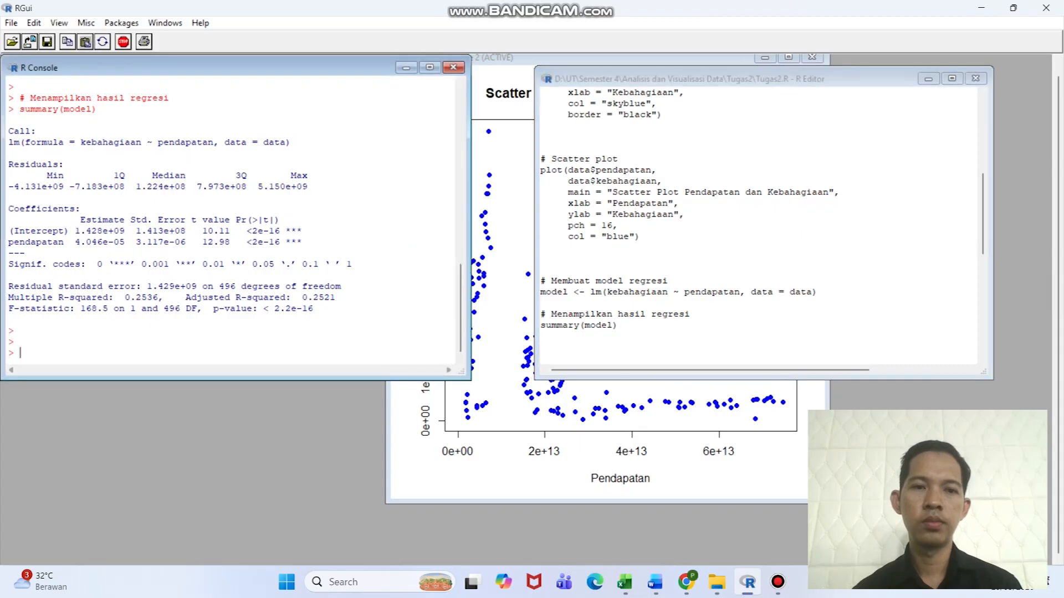
pyautogui.moveTo(222, 67); pyautogui.dragTo(567, 75)
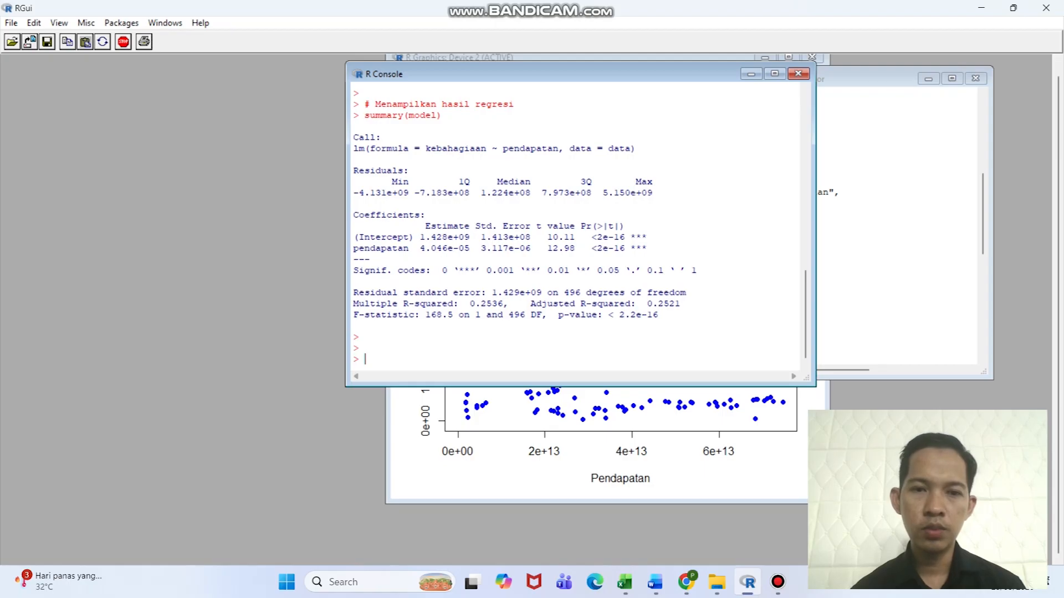
pyautogui.moveTo(420, 237); pyautogui.dragTo(464, 237)
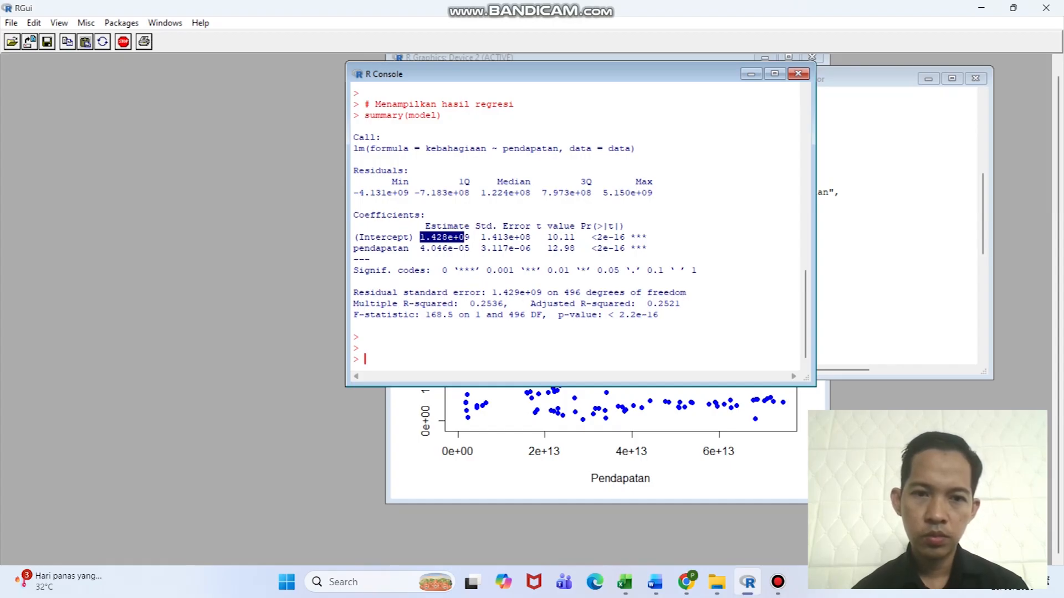
pyautogui.moveTo(430, 249); pyautogui.dragTo(442, 248)
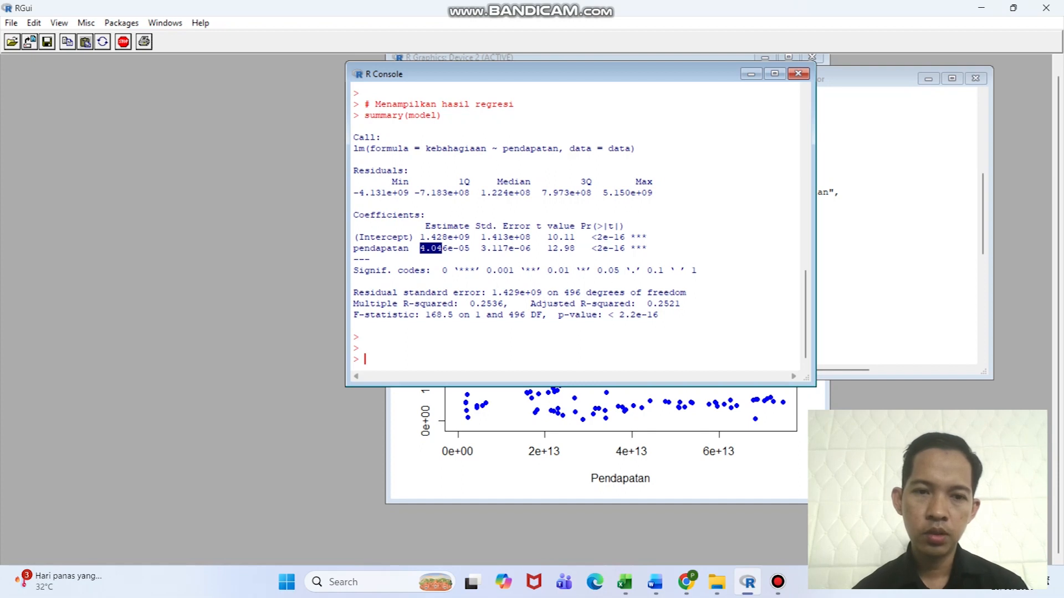
pyautogui.click(442, 248)
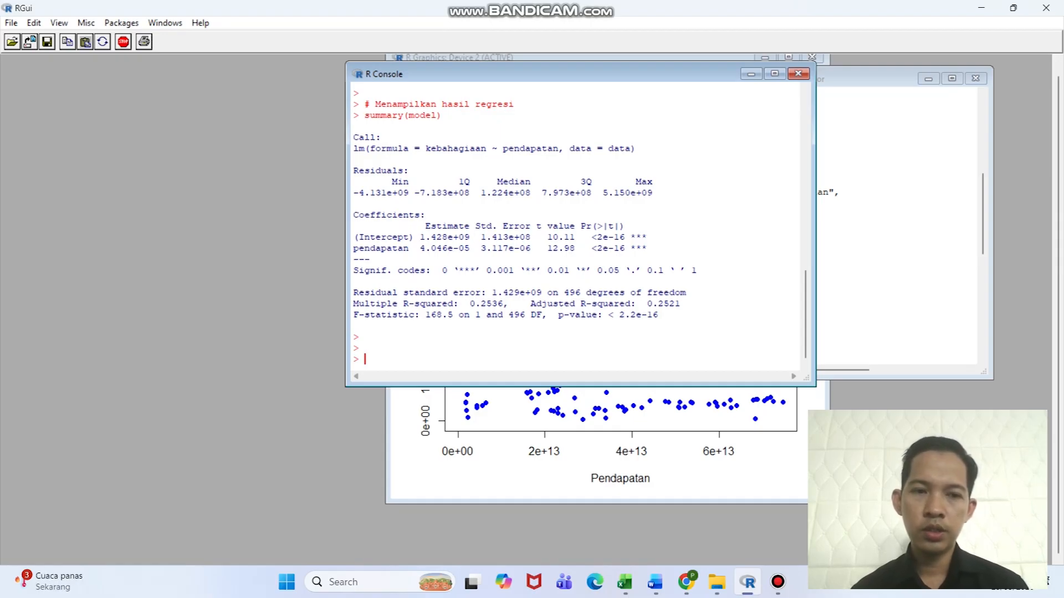
pyautogui.moveTo(581, 226); pyautogui.dragTo(603, 226)
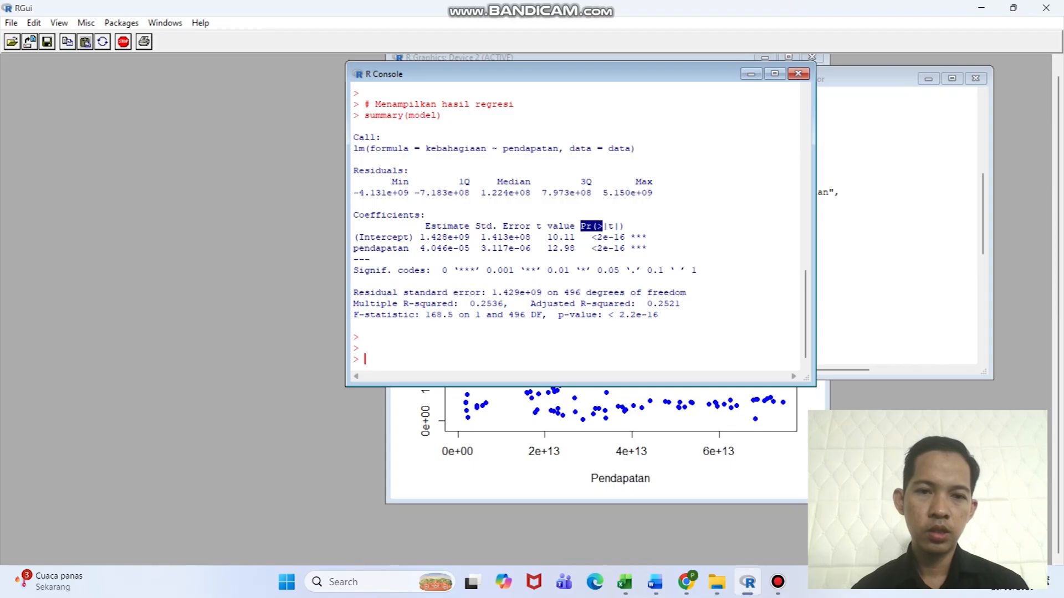
pyautogui.click(604, 229)
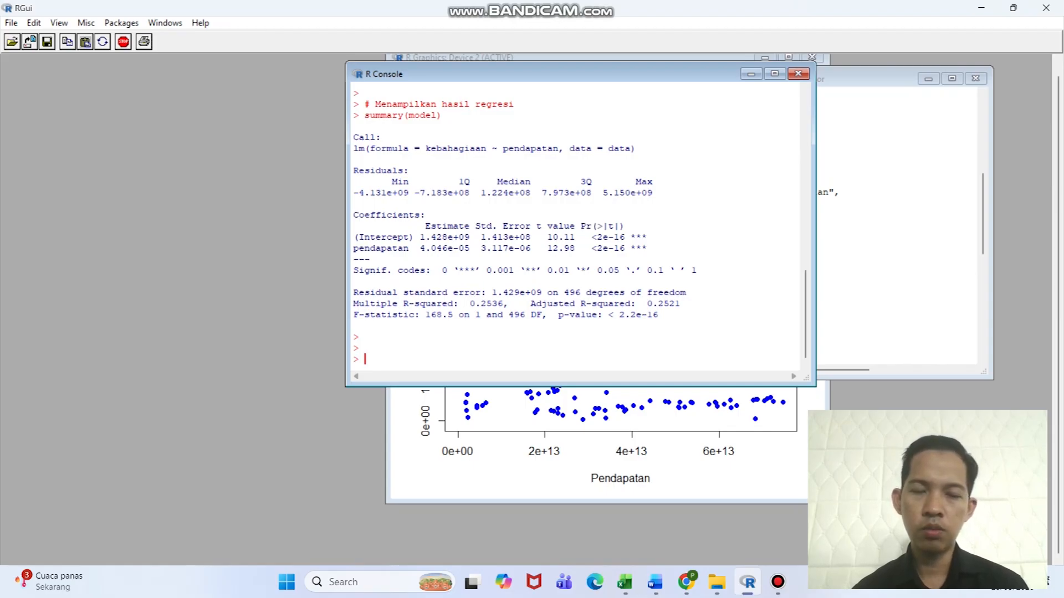
pyautogui.moveTo(591, 237); pyautogui.dragTo(596, 237)
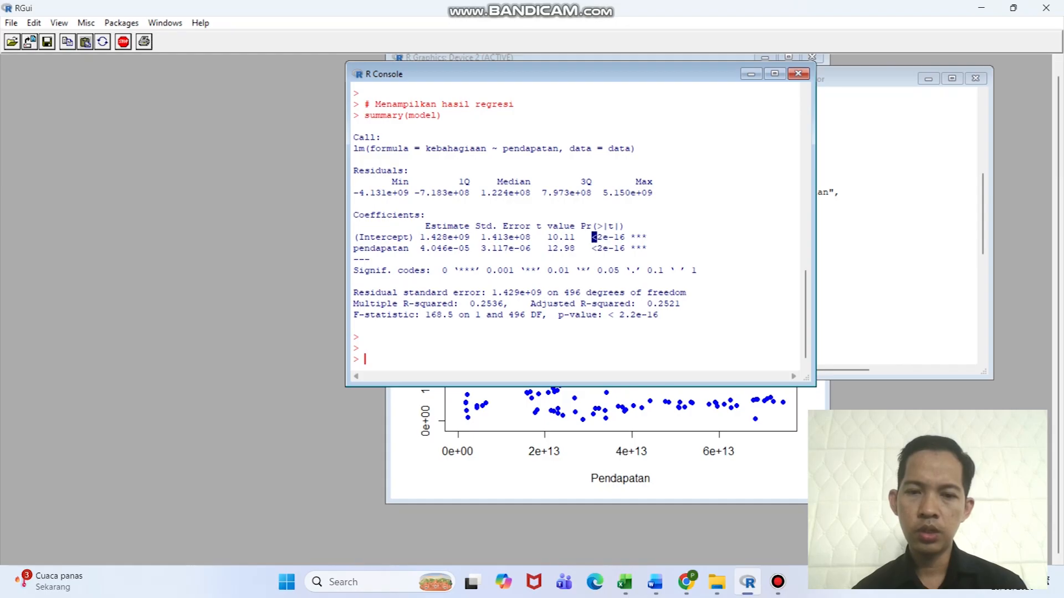
pyautogui.moveTo(619, 315); pyautogui.dragTo(652, 315)
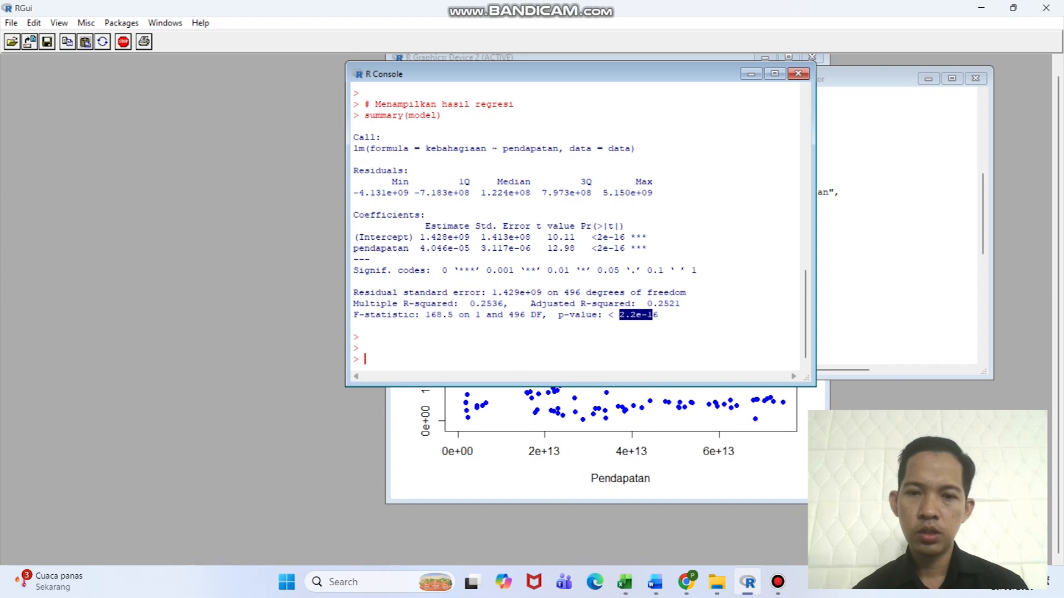
pyautogui.click(653, 315)
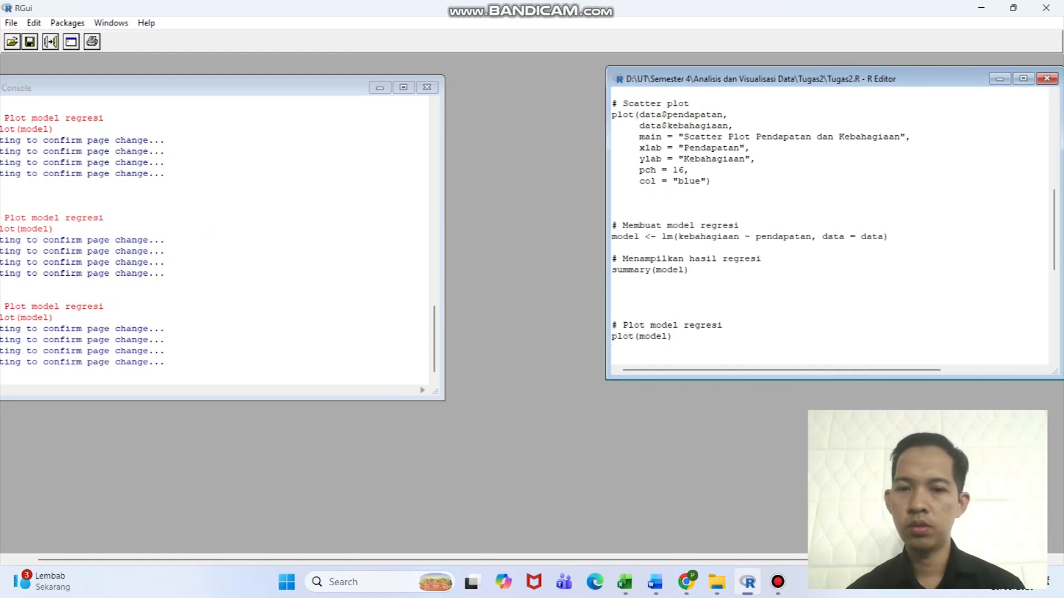
# - Run the script's plot(model) line and move the graphics window to the middle to show the Residuals vs Fitted plot
pyautogui.hotkey('ctrl', 'r')
pyautogui.hotkey('ctrl', 'r')
pyautogui.hotkey('ctrl', 'r')
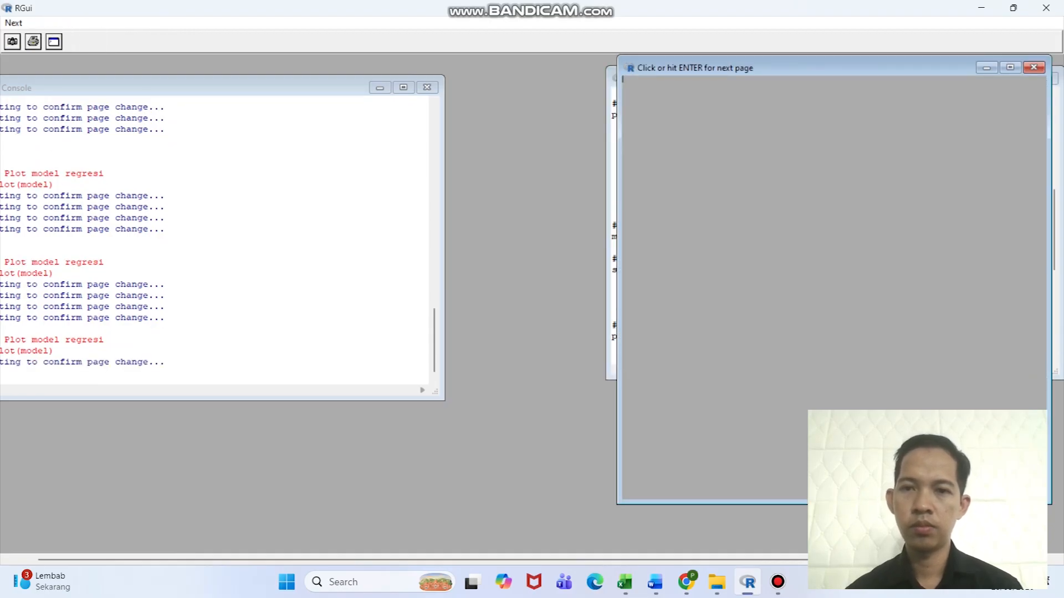
pyautogui.moveTo(831, 68); pyautogui.dragTo(621, 58)
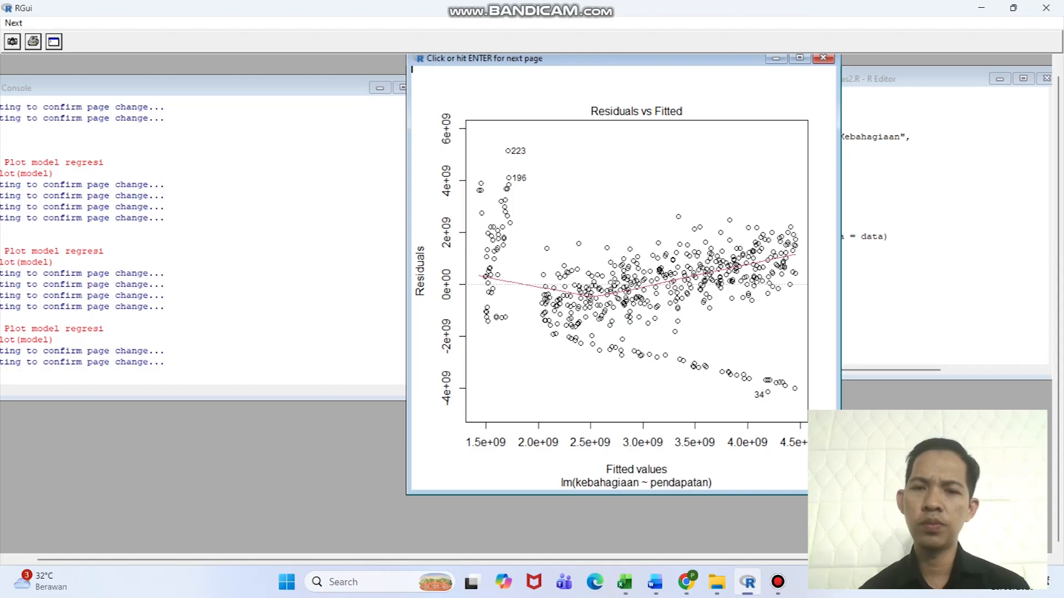
# - Page through the Q-Q Residuals, Scale-Location and Residuals vs Leverage plots, and return to the script below plot(model)
pyautogui.press('Return')
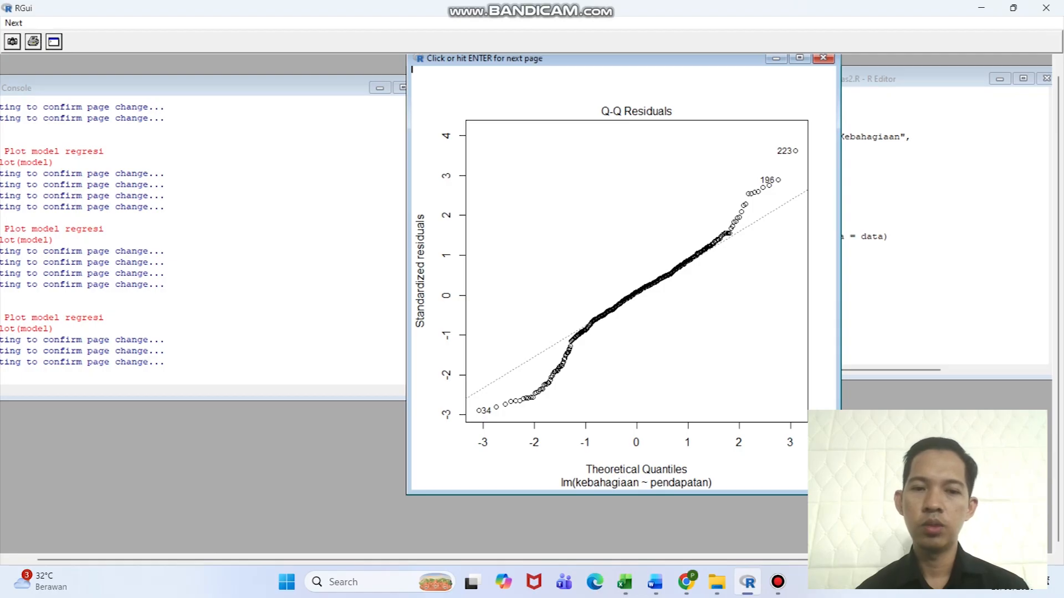
pyautogui.press('Return')
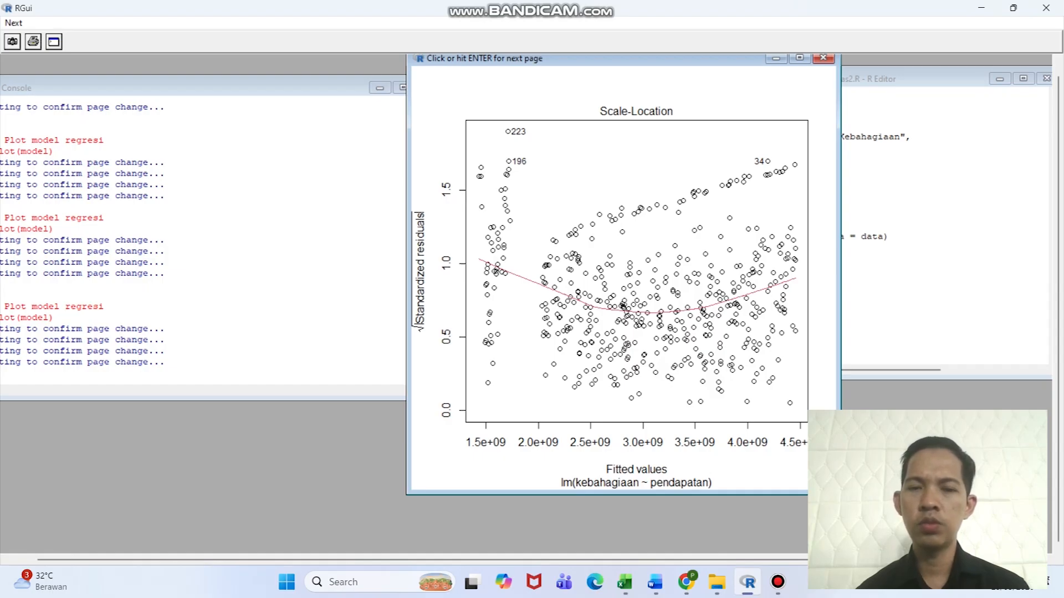
pyautogui.press('Return')
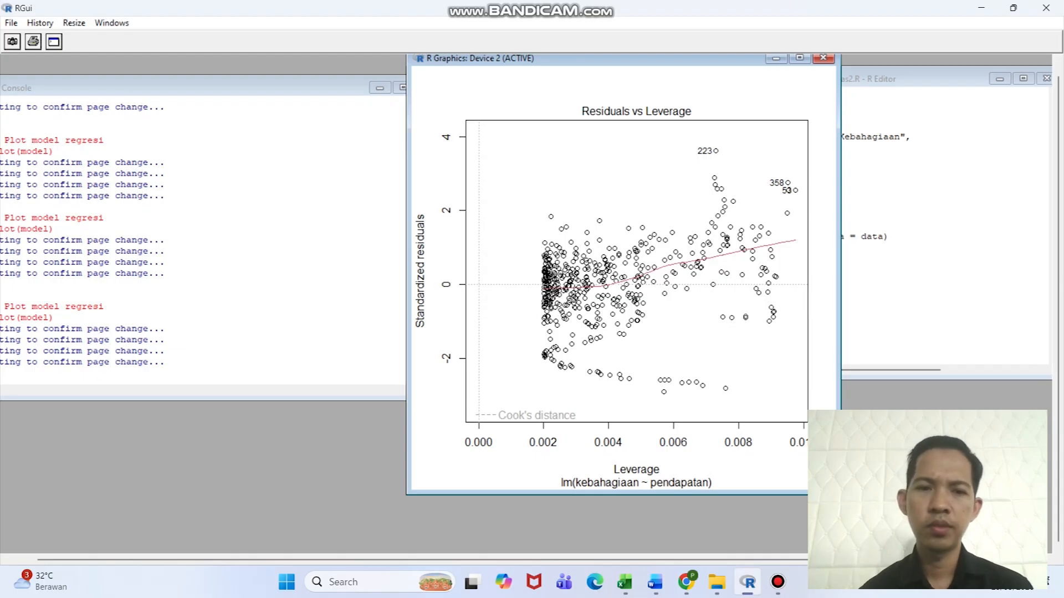
pyautogui.click(920, 347)
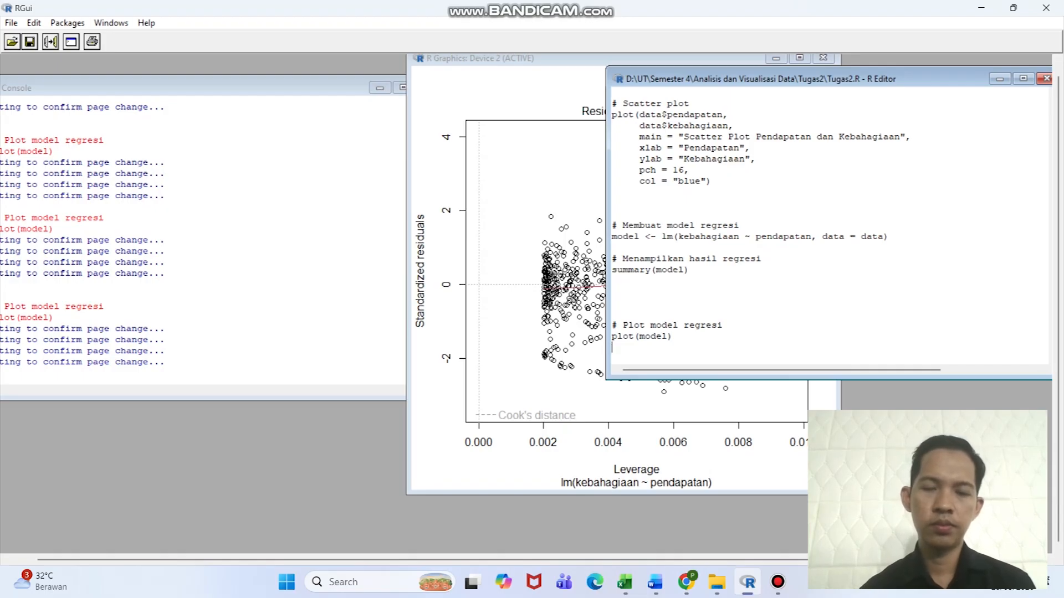
# - Run the script's second scatter plot block, titled "Regresi Linear Pendapatan dan Kebahagiaan", with filled blue points (pch = 16)
pyautogui.hotkey('ctrl', 'r')
pyautogui.hotkey('ctrl', 'r')
pyautogui.hotkey('ctrl', 'r')
pyautogui.hotkey('ctrl', 'r')
pyautogui.hotkey('ctrl', 'r')
pyautogui.hotkey('ctrl', 'r')
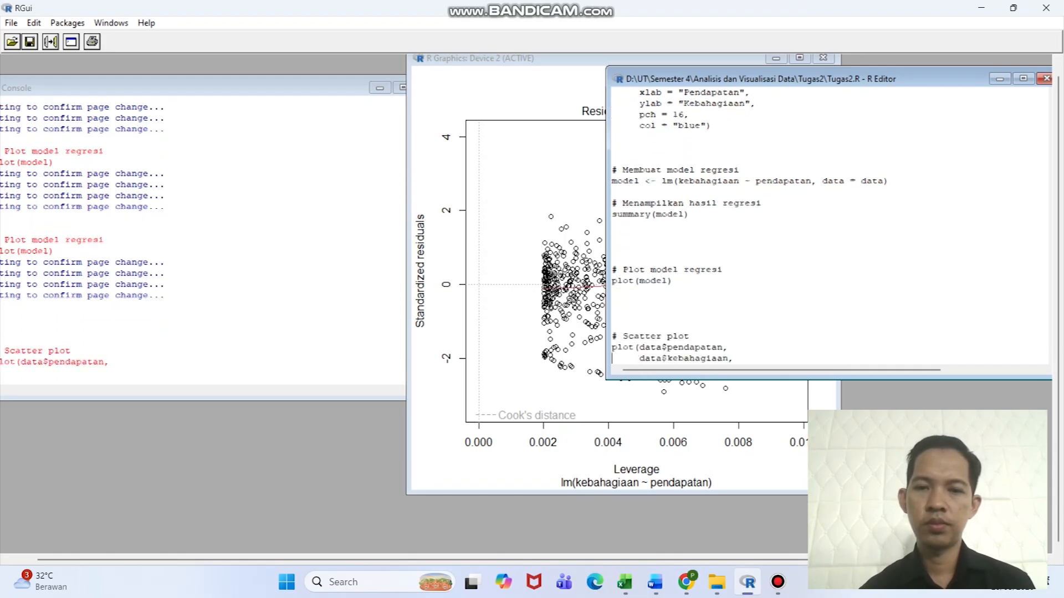
pyautogui.hotkey('ctrl', 'r')
pyautogui.hotkey('ctrl', 'r')
pyautogui.hotkey('ctrl', 'r')
pyautogui.hotkey('ctrl', 'r')
pyautogui.hotkey('ctrl', 'r')
pyautogui.hotkey('ctrl', 'r')
pyautogui.hotkey('ctrl', 'r')
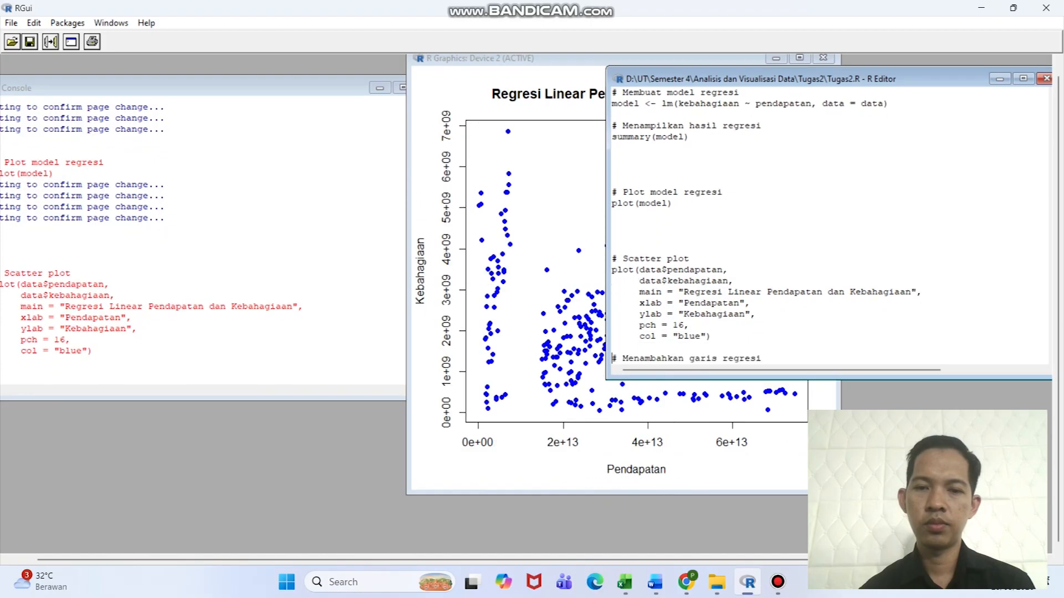
# - Run the abline(model, col = "red", lwd = 2) line to add the regression line to the scatter plot
pyautogui.hotkey('ctrl', 'r')
pyautogui.hotkey('ctrl', 'r')
pyautogui.hotkey('ctrl', 'r')
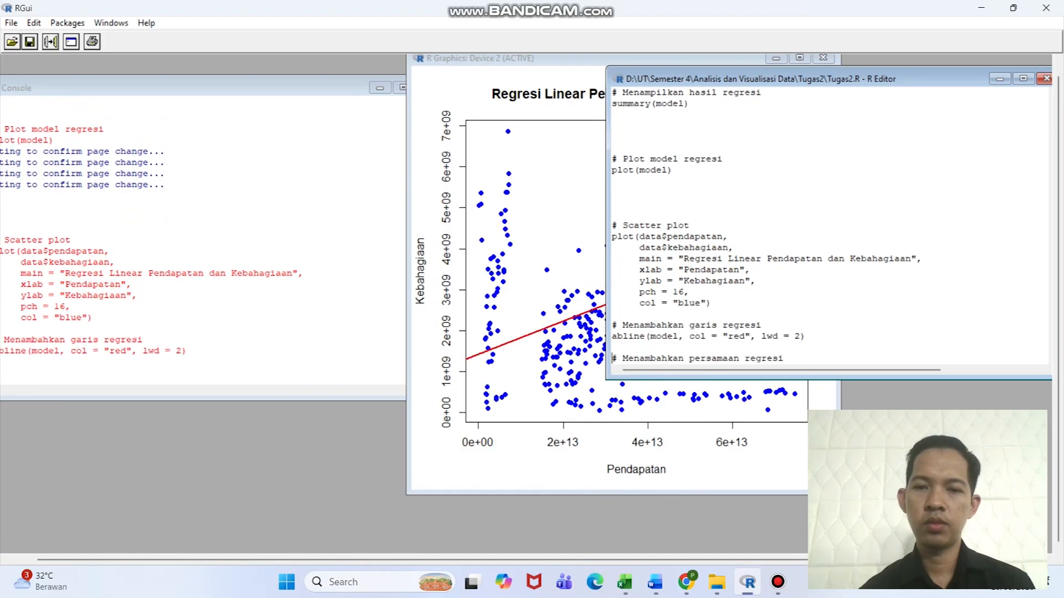
# - Run the model_coef <- coef(model) line and the text() block that writes the regression equation on the plot
pyautogui.hotkey('ctrl', 'r')
pyautogui.hotkey('ctrl', 'r')
pyautogui.hotkey('ctrl', 'r')
pyautogui.hotkey('ctrl', 'r')
pyautogui.hotkey('ctrl', 'r')
pyautogui.hotkey('ctrl', 'r')
pyautogui.hotkey('ctrl', 'r')
pyautogui.hotkey('ctrl', 'r')
pyautogui.hotkey('ctrl', 'r')
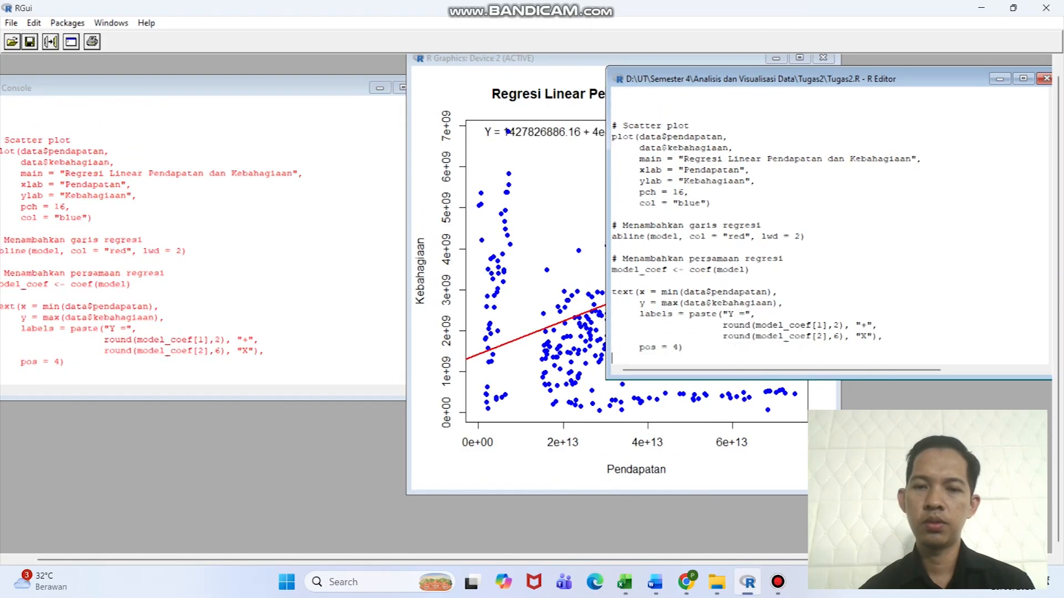
pyautogui.hotkey('ctrl', 'r')
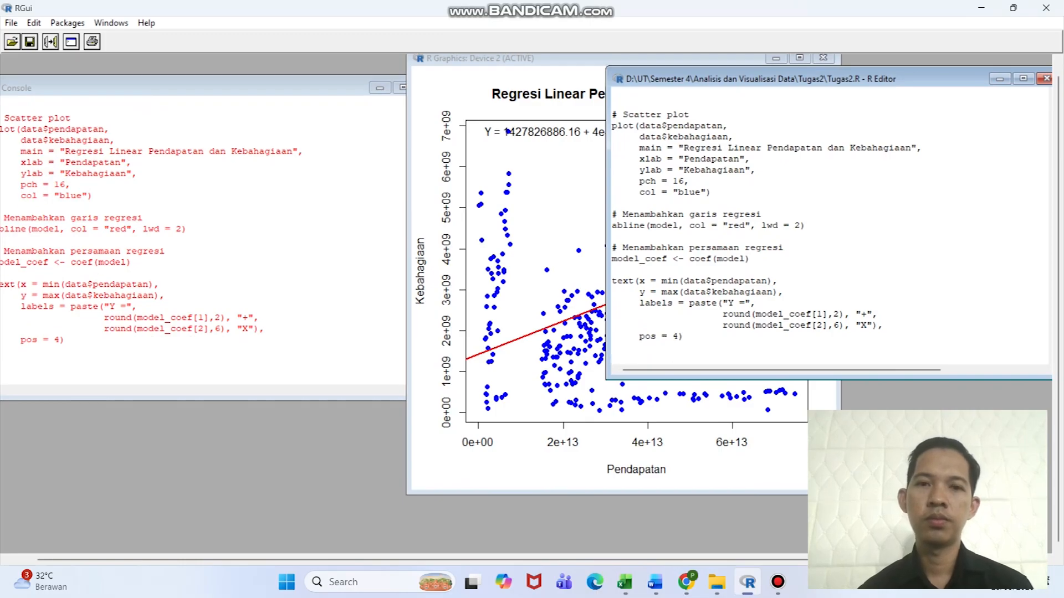
# - Bring the graphics window to the front and place it between the console and the script to examine the regression plot
pyautogui.click(412, 70)
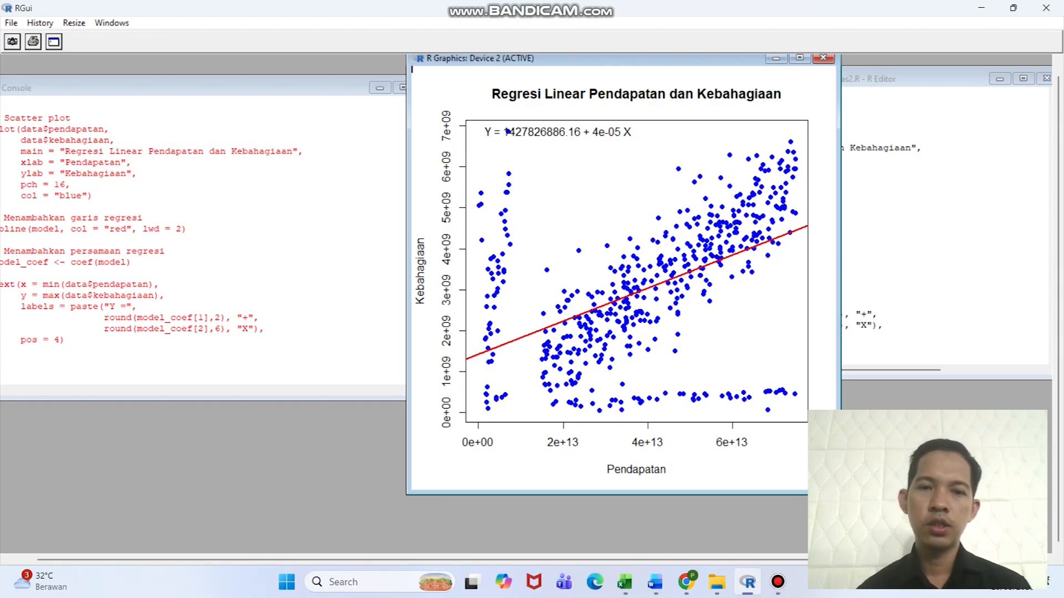
pyautogui.moveTo(623, 58); pyautogui.dragTo(760, 53)
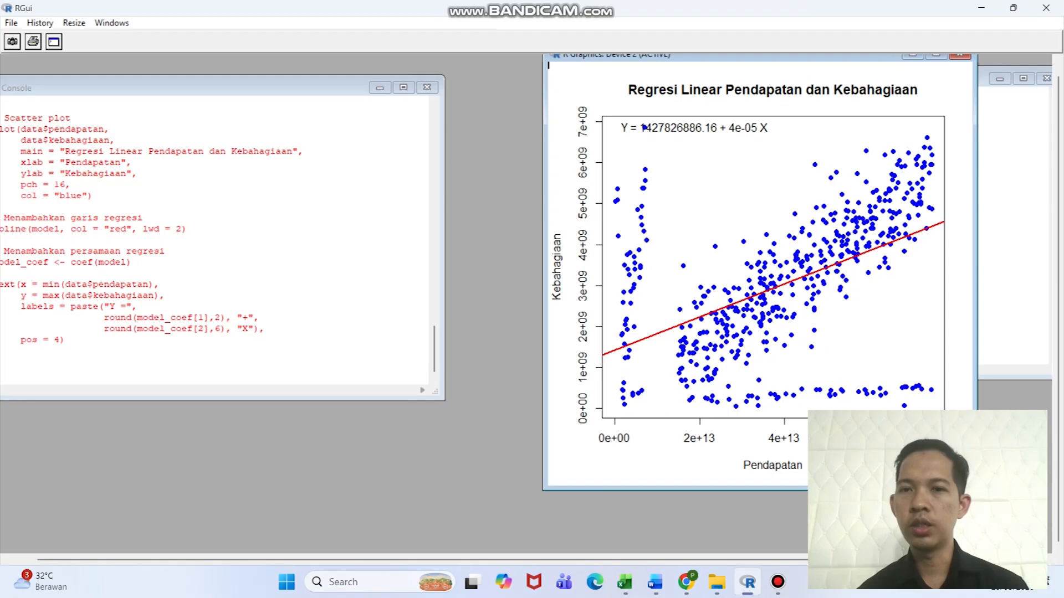
pyautogui.moveTo(776, 55); pyautogui.dragTo(553, 58)
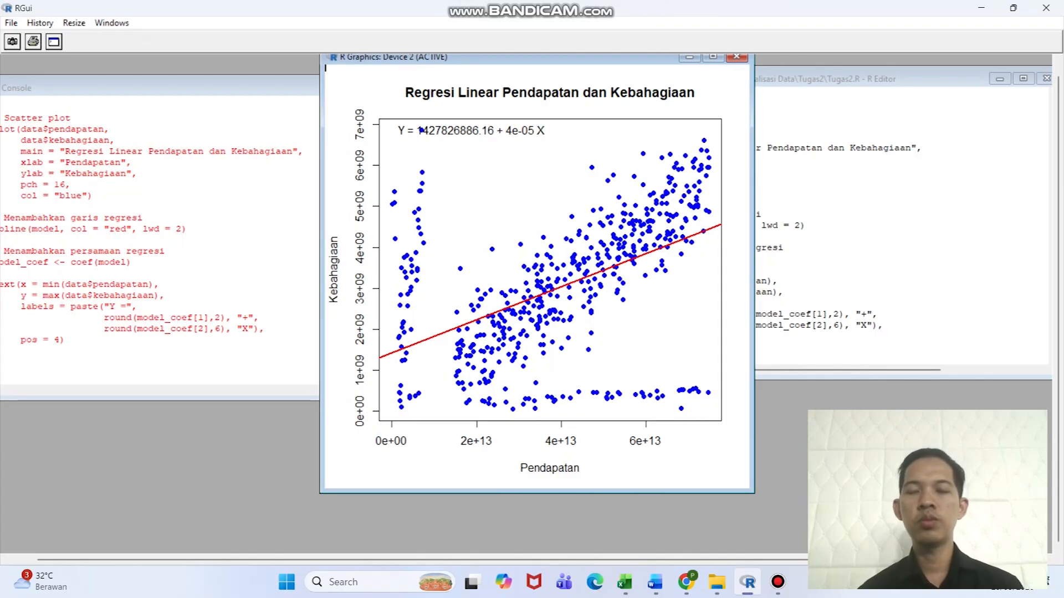